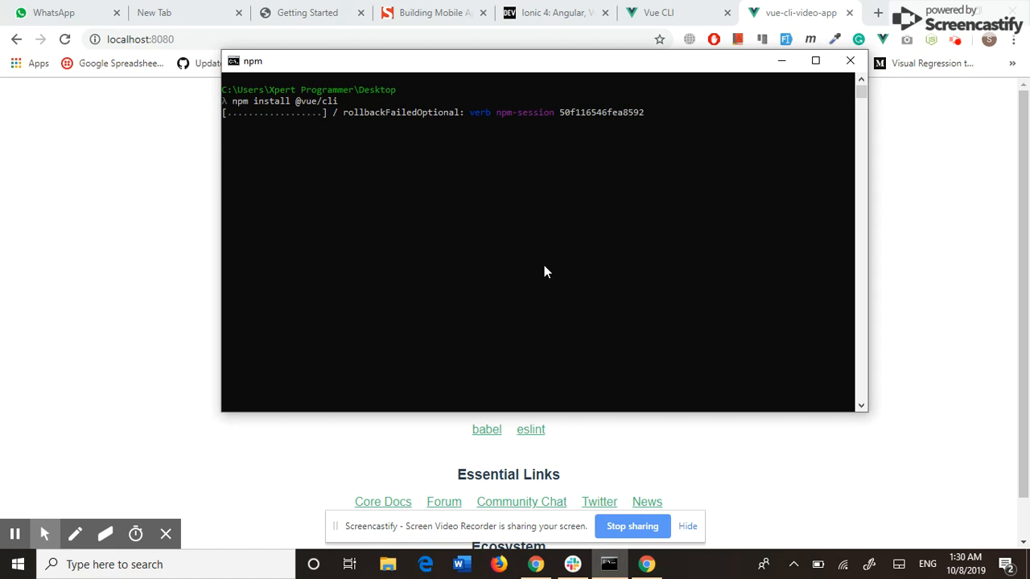
Step: Run vue -V in Cmder and select the reported 3.11.0 version number
click(161, 416)
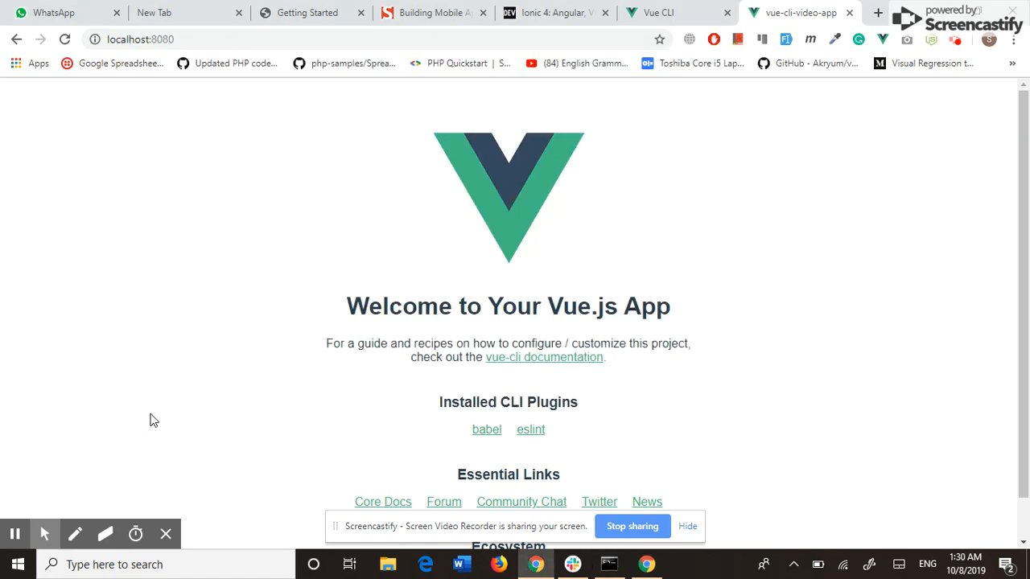
click(609, 564)
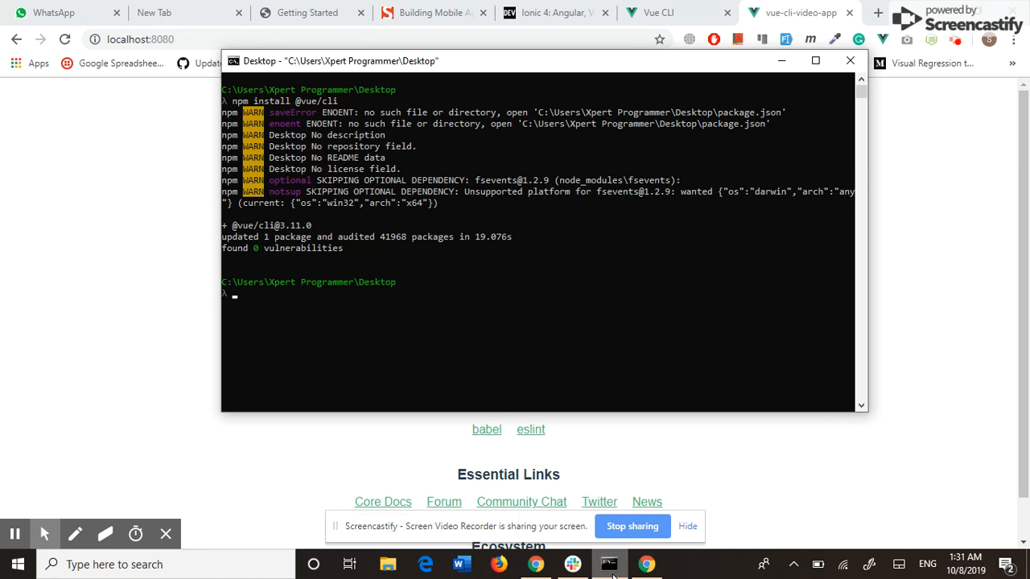
text(vue -V)
key(Return)
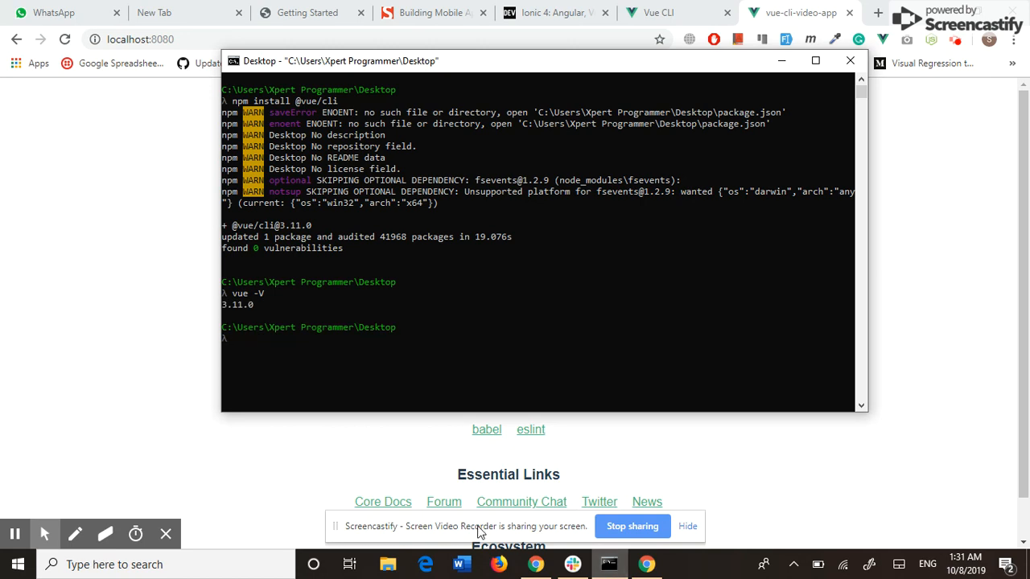
drag(222, 304, 251, 304)
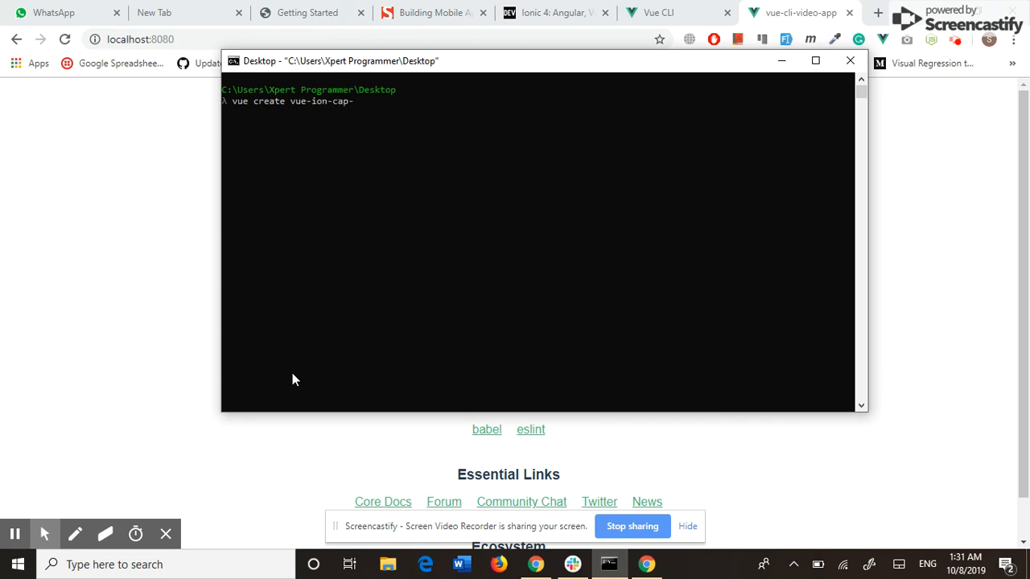
text(app)
Step: Run vue create vue-ion-cap-app, accept the default babel/eslint preset and wait for installation
key(Return)
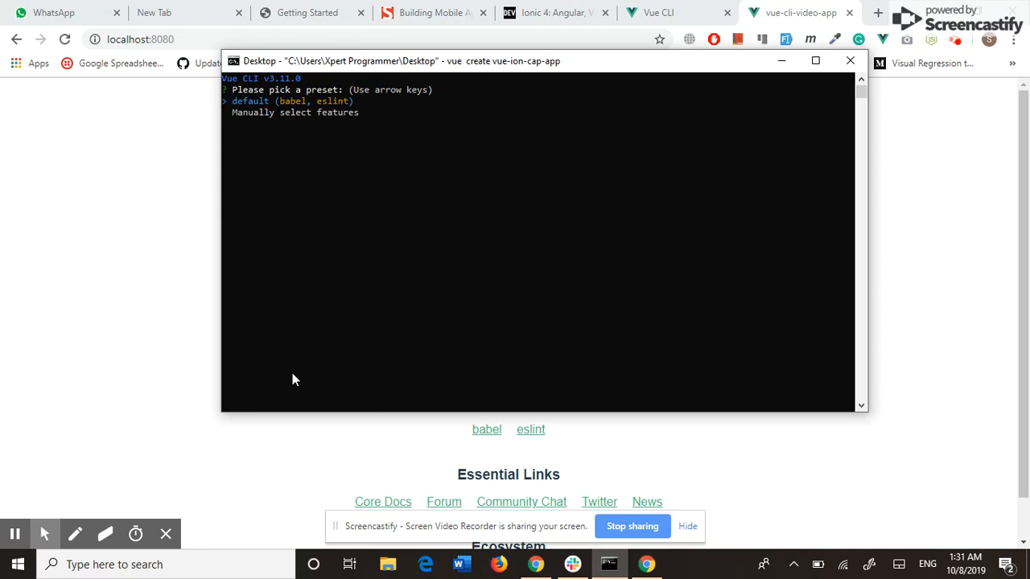
key(Return)
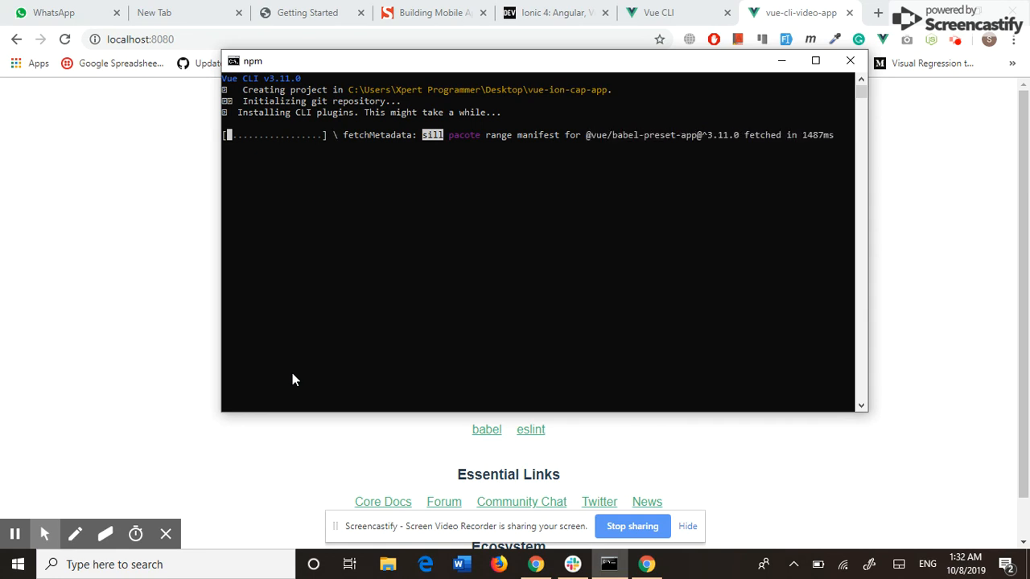
click(86, 385)
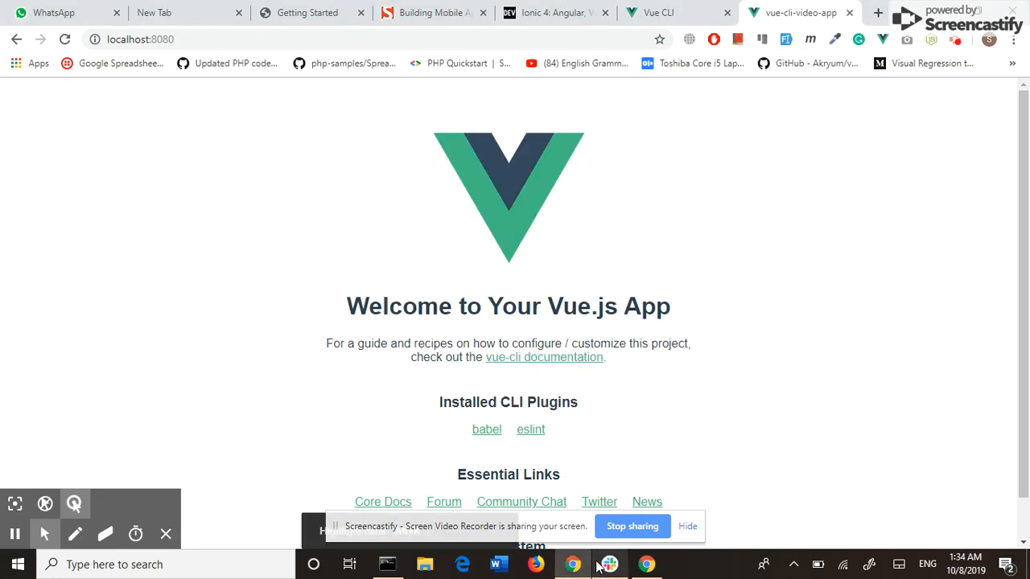
click(387, 564)
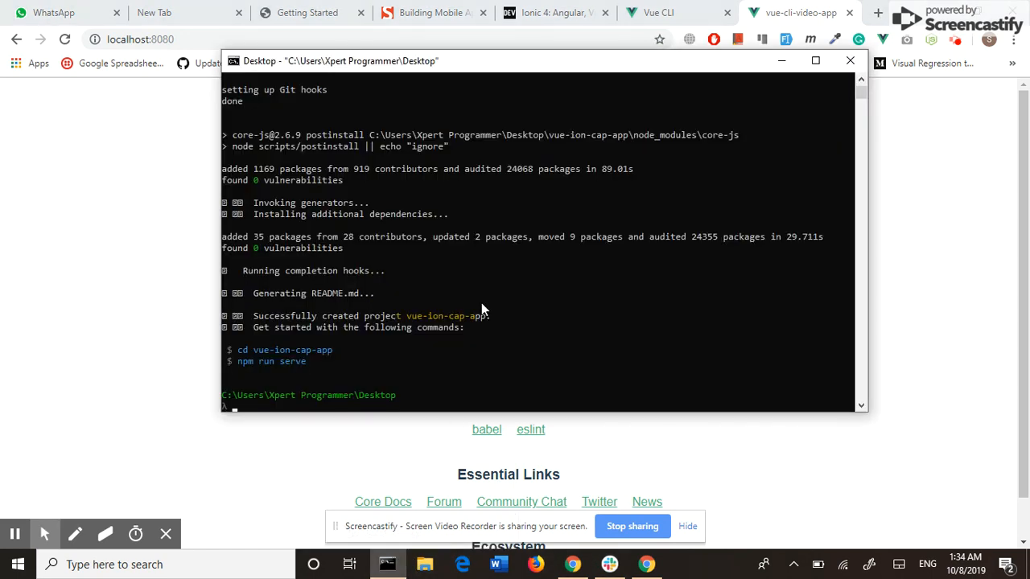
text(cd)
text(vue-ion)
text(-cap-app)
Step: Enter vue-ion-cap-app, run npm run serve and minimize the terminal
key(Return)
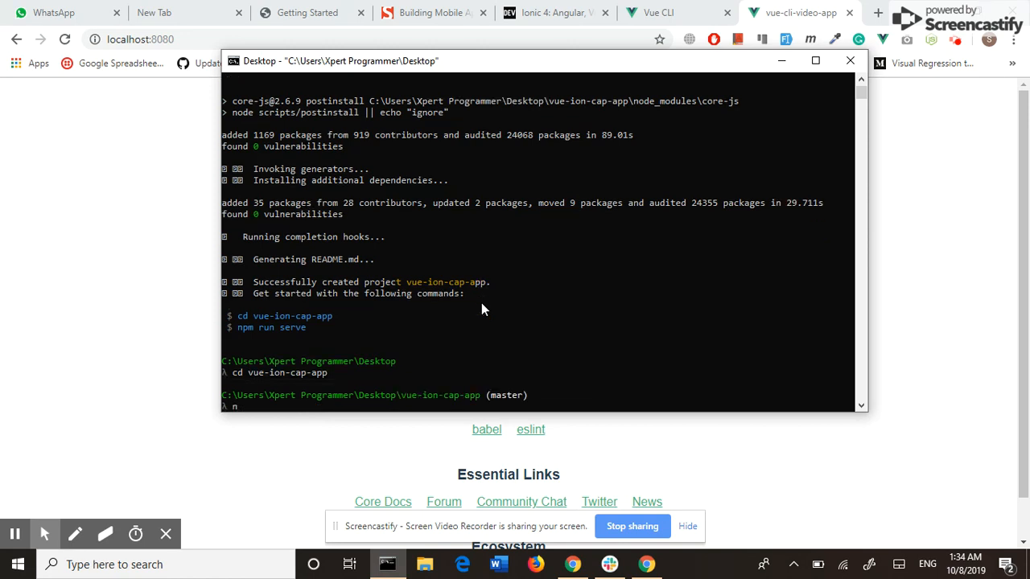
text(npm run)
text( serve)
key(Return)
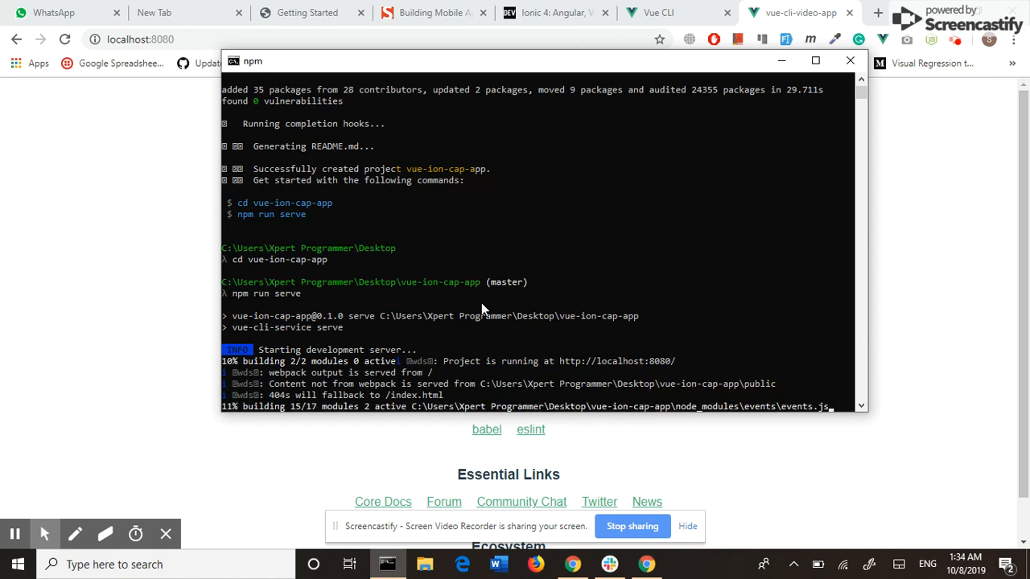
click(280, 471)
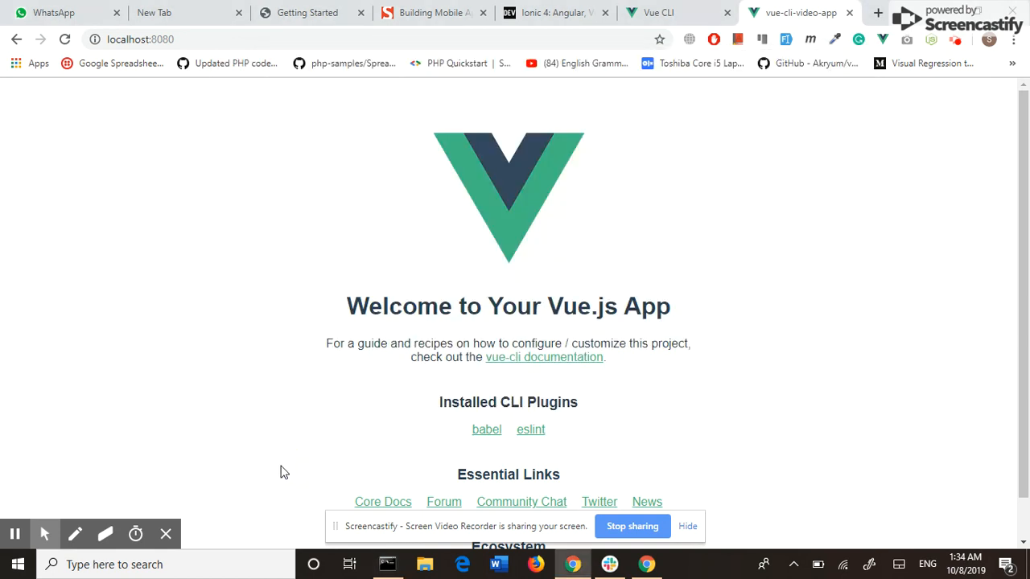
Step: Load localhost:8080 in a new Chrome tab and reset the page zoom to normal
click(387, 564)
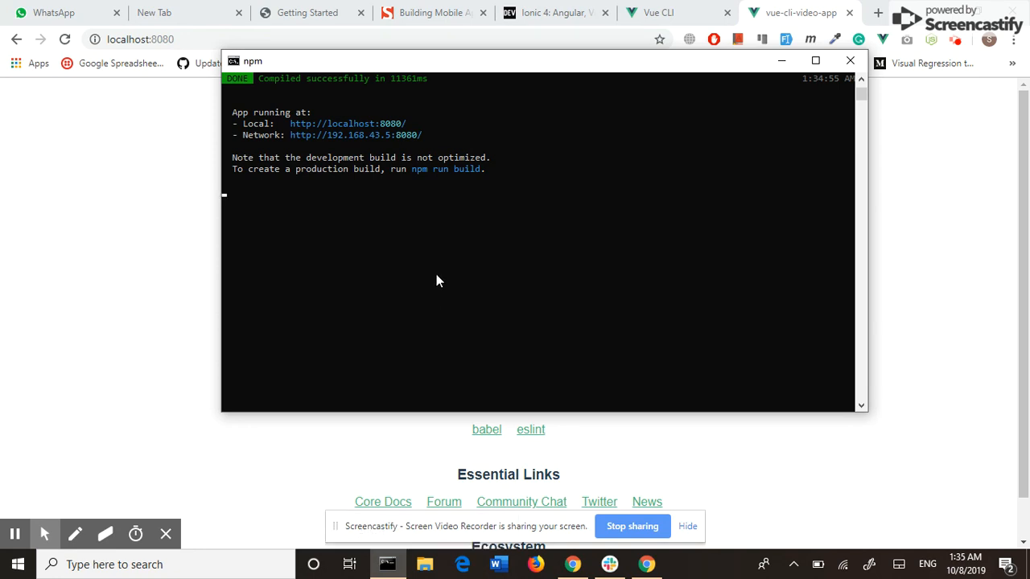
key(Return)
key(Return)
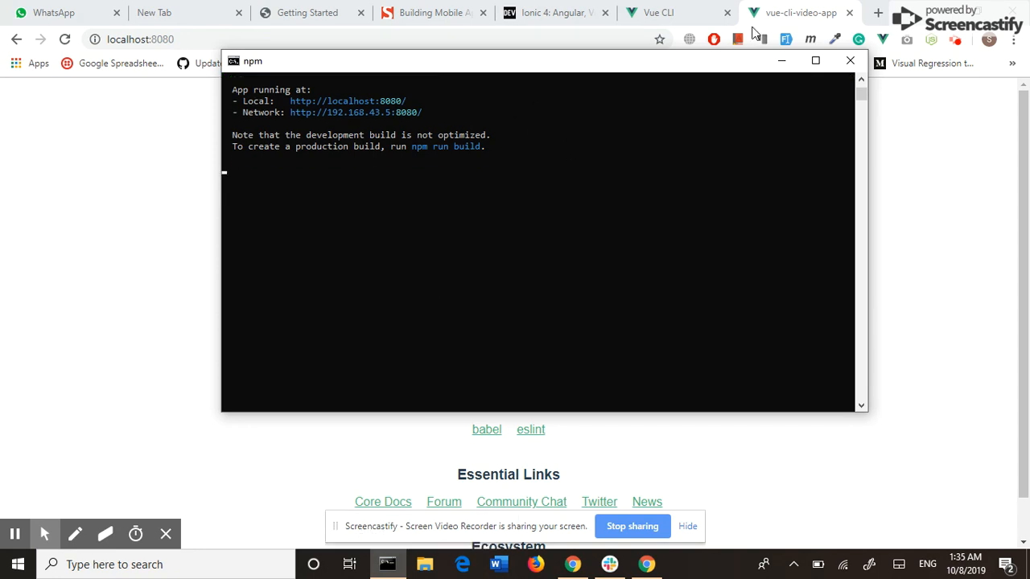
click(867, 13)
text(lo)
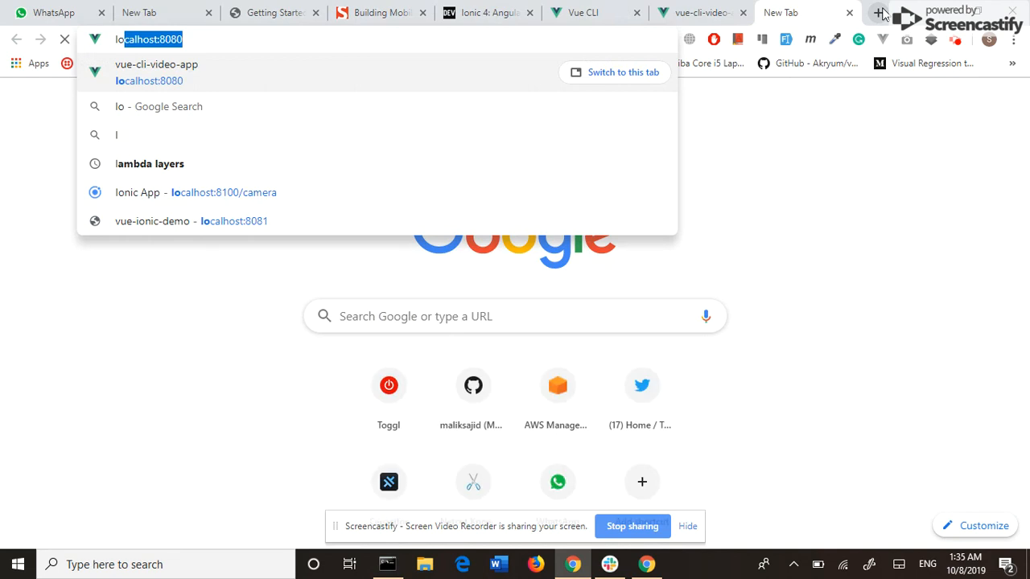
key(Return)
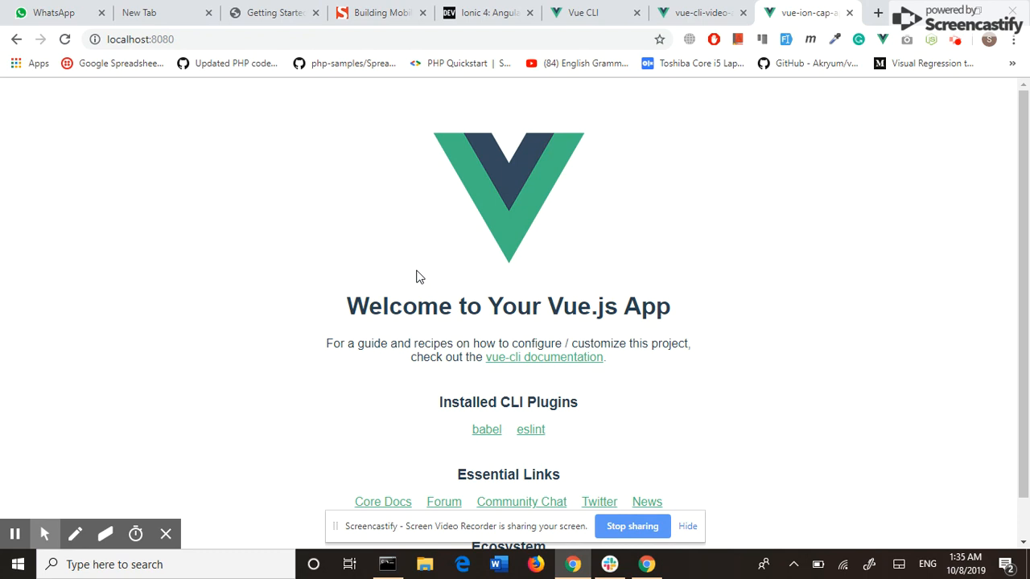
ctrl+scroll(599, 232, down, 3)
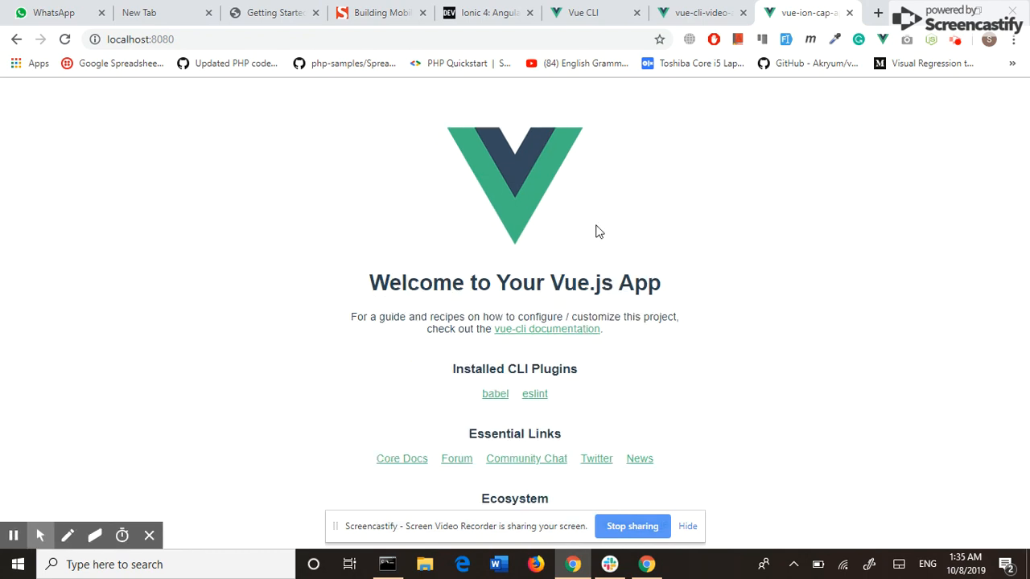
scroll(599, 232, down, 3)
scroll(599, 231, down, 3)
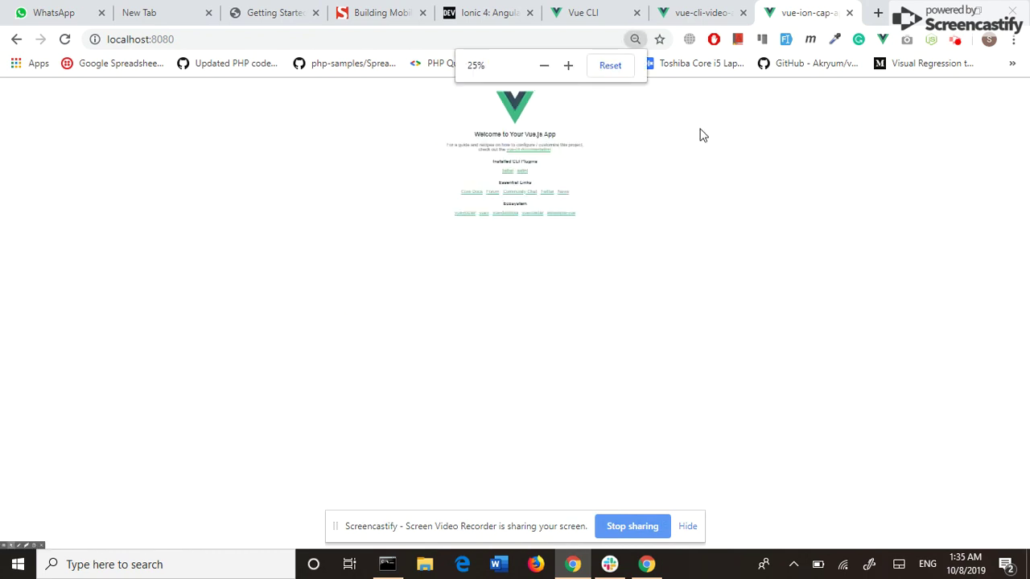
click(610, 65)
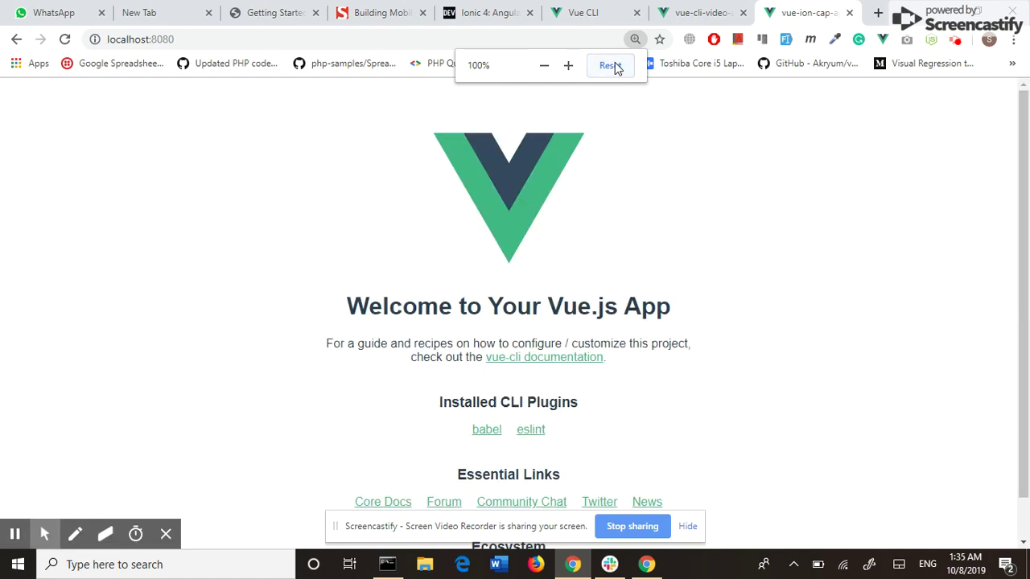
click(387, 564)
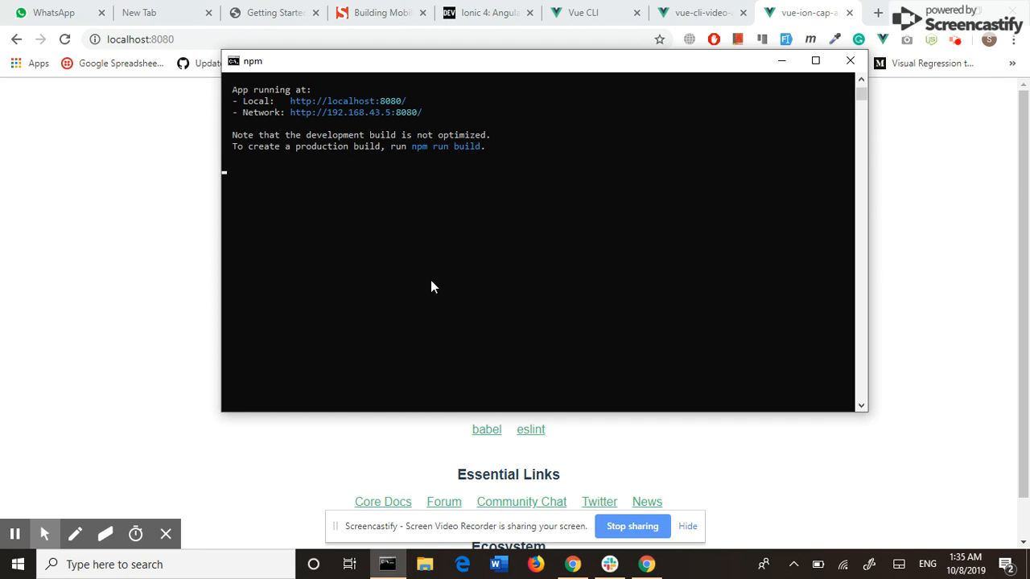
key(ctrl+c)
text(y)
key(Return)
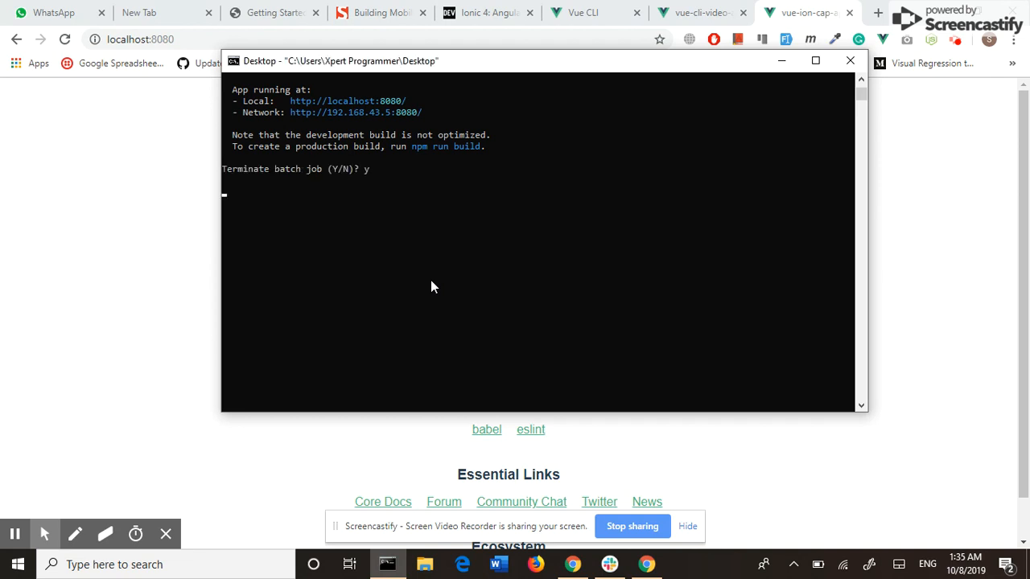
text(npm install @ionic/core @ionic/vue)
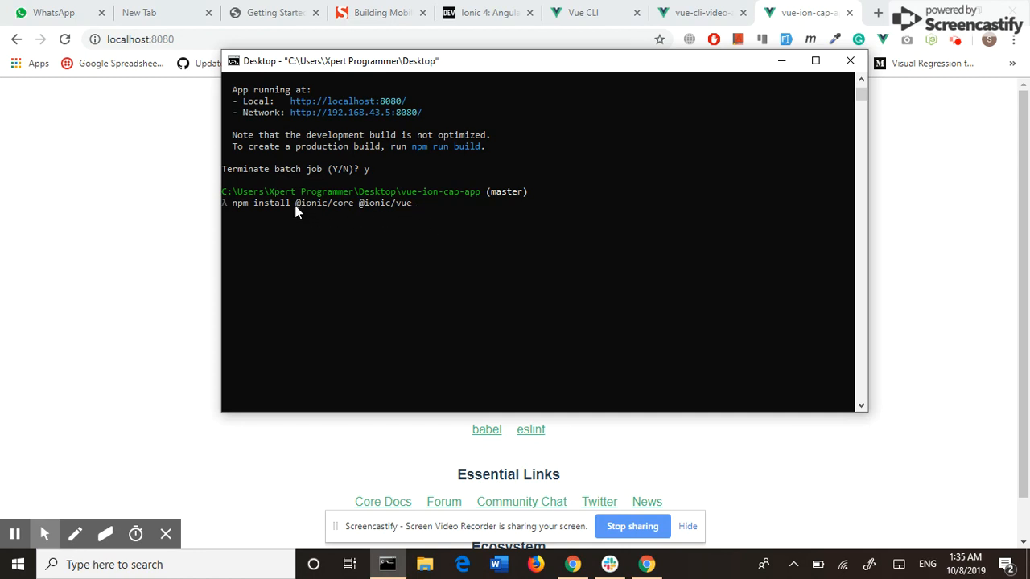
drag(295, 203, 348, 207)
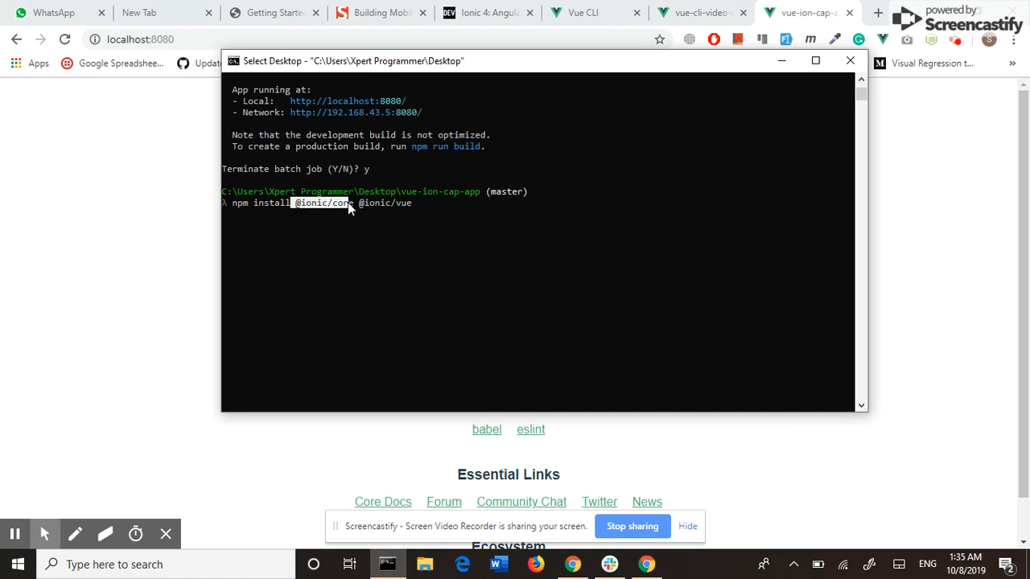
drag(347, 208, 408, 207)
right_click(416, 213)
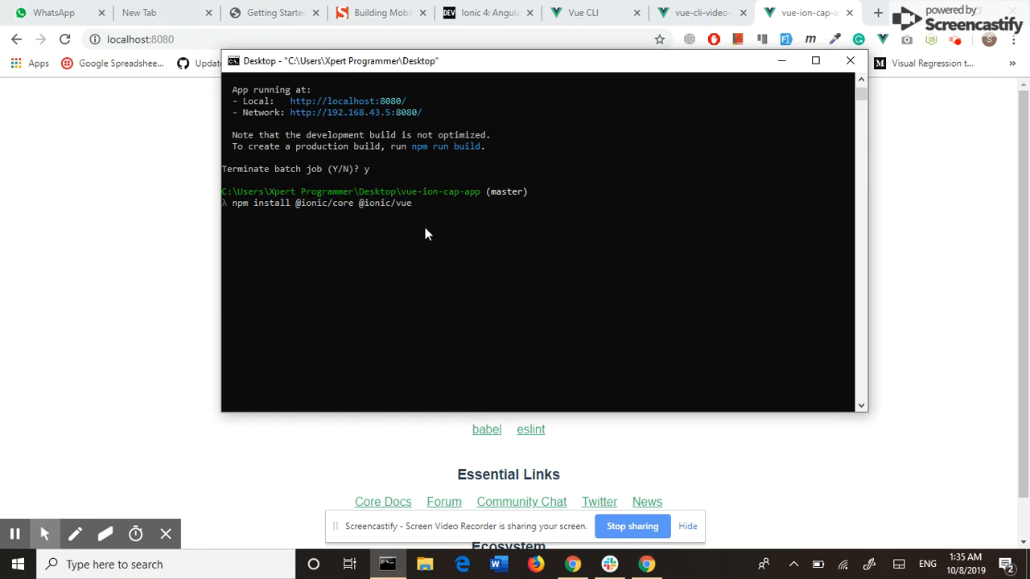
key(Return)
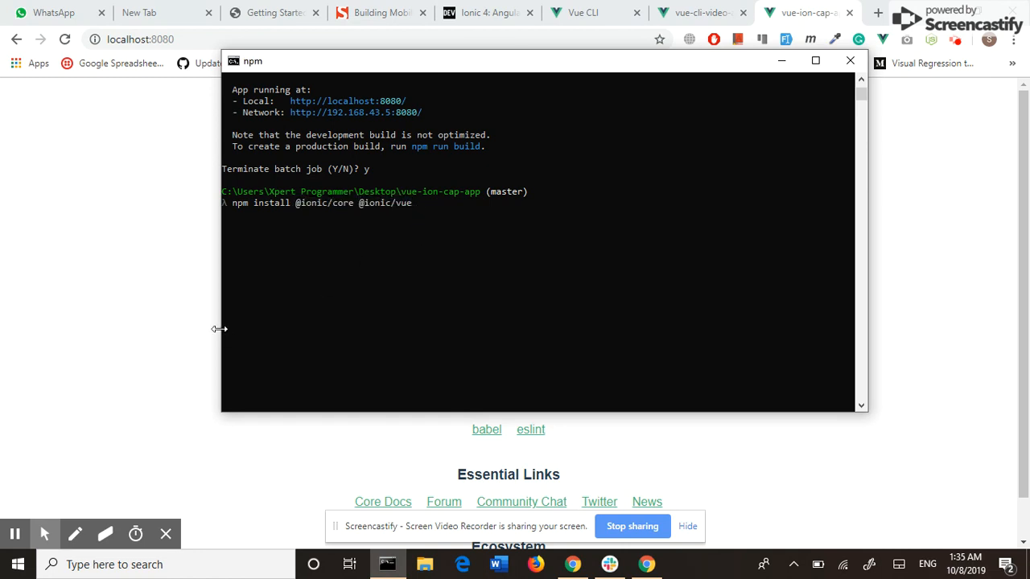
click(195, 340)
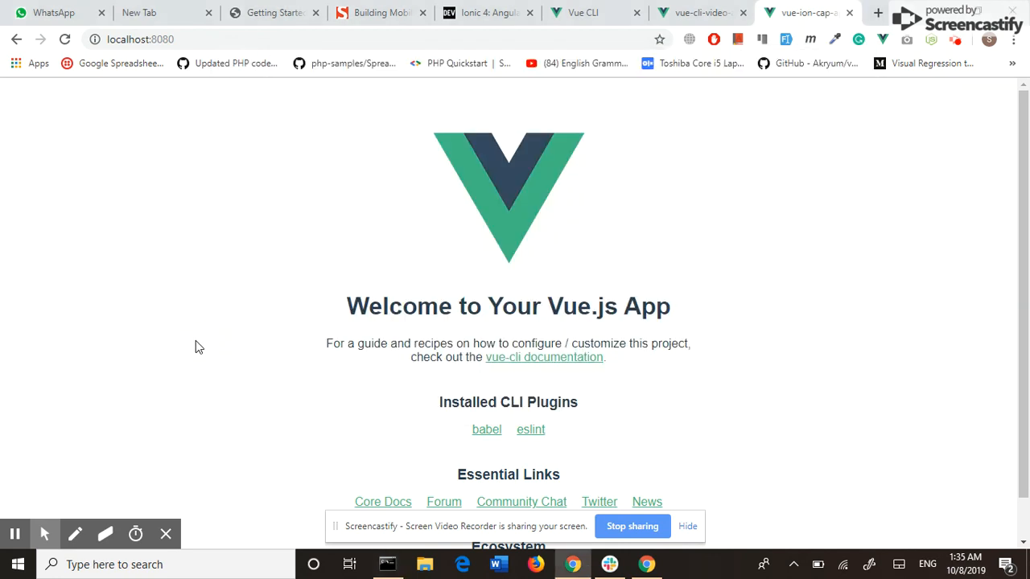
click(387, 564)
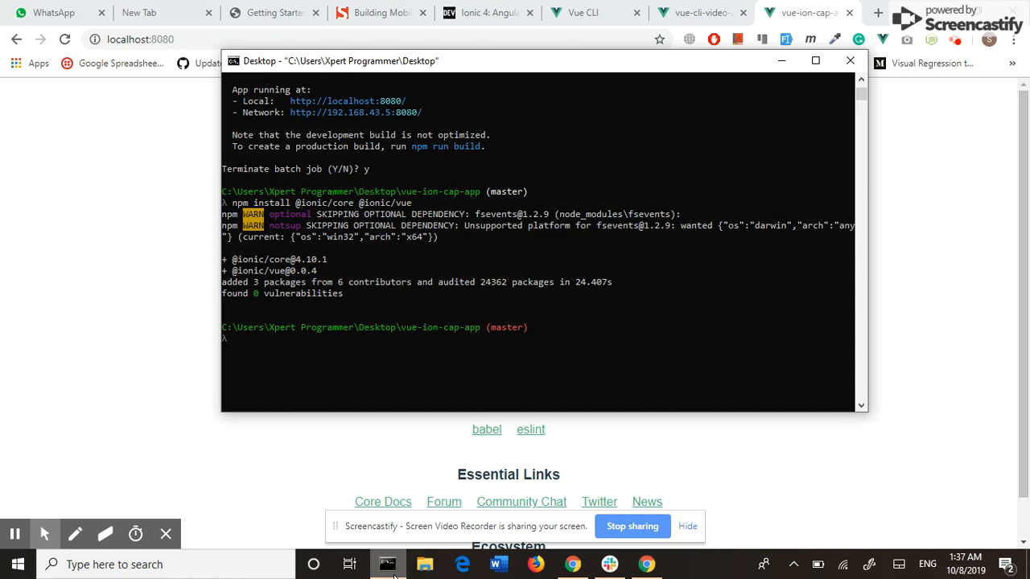
text(npm install)
text( vue)
text(-router)
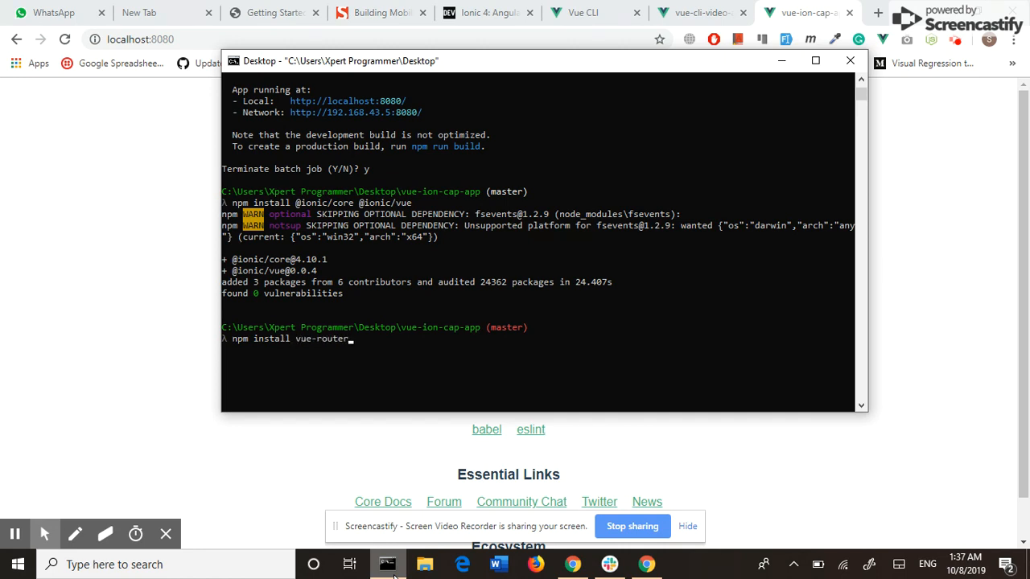
Step: Run npm install vue-router in the project and wait for it to finish
key(Return)
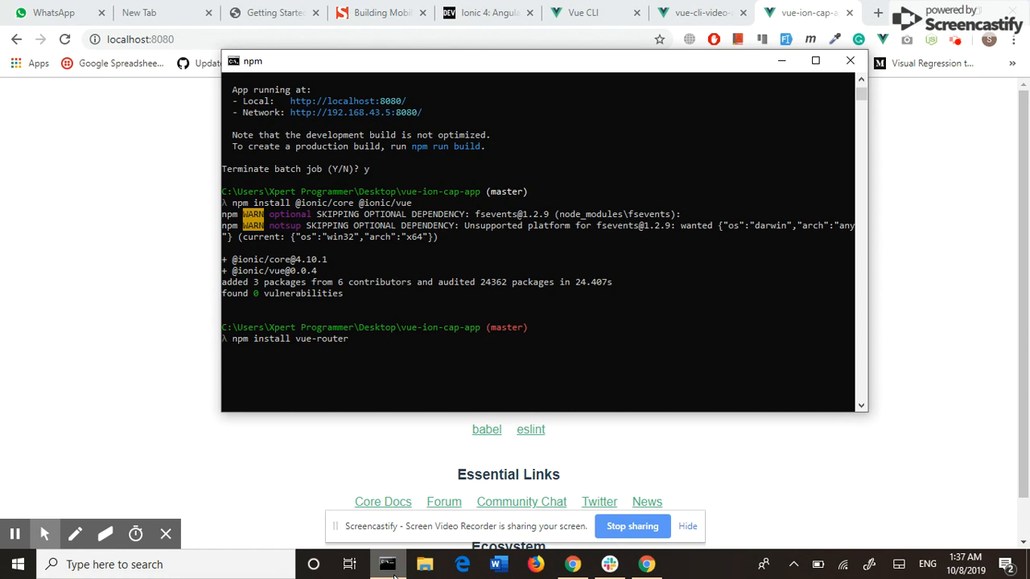
click(267, 509)
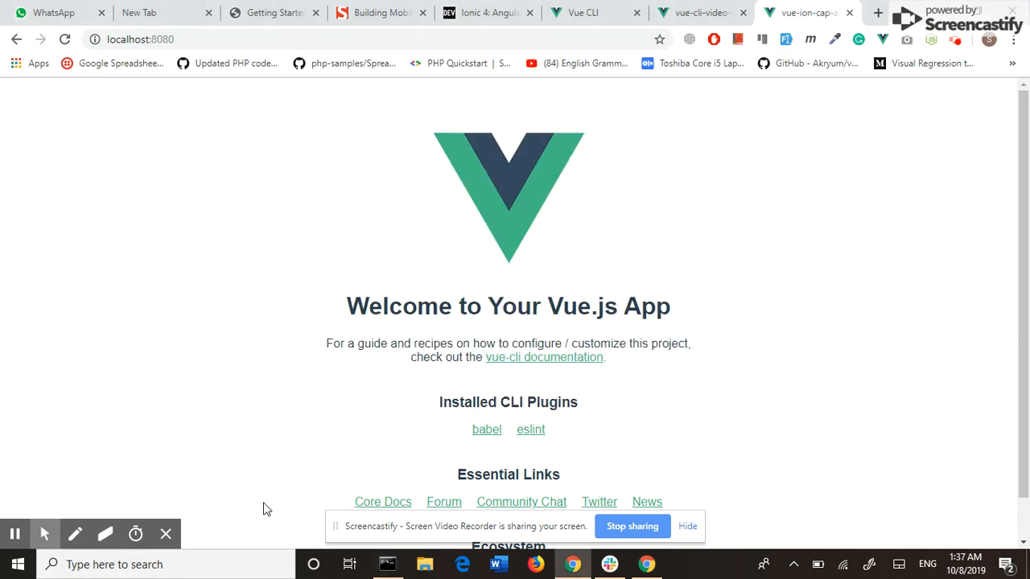
click(388, 564)
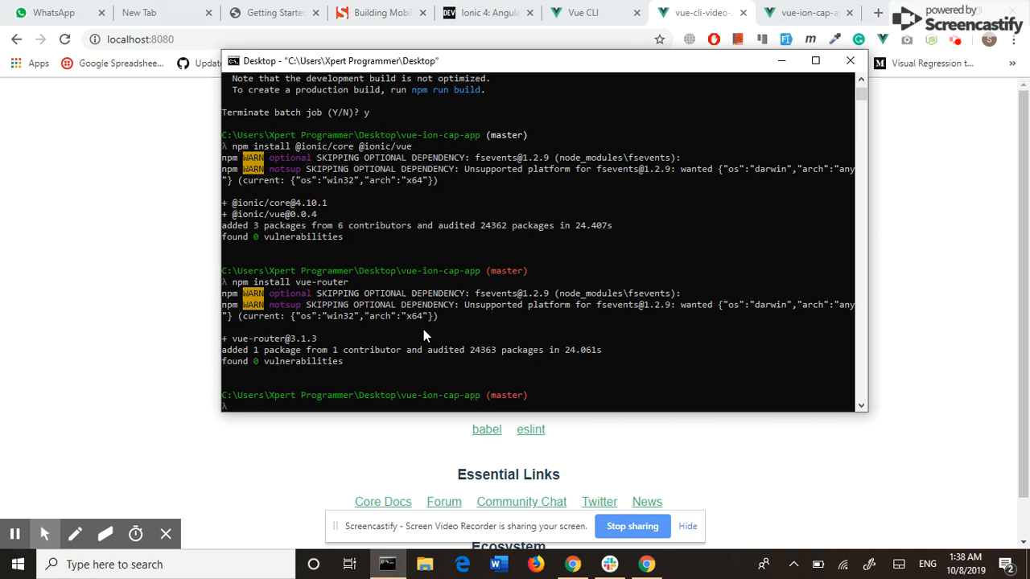
text(code .)
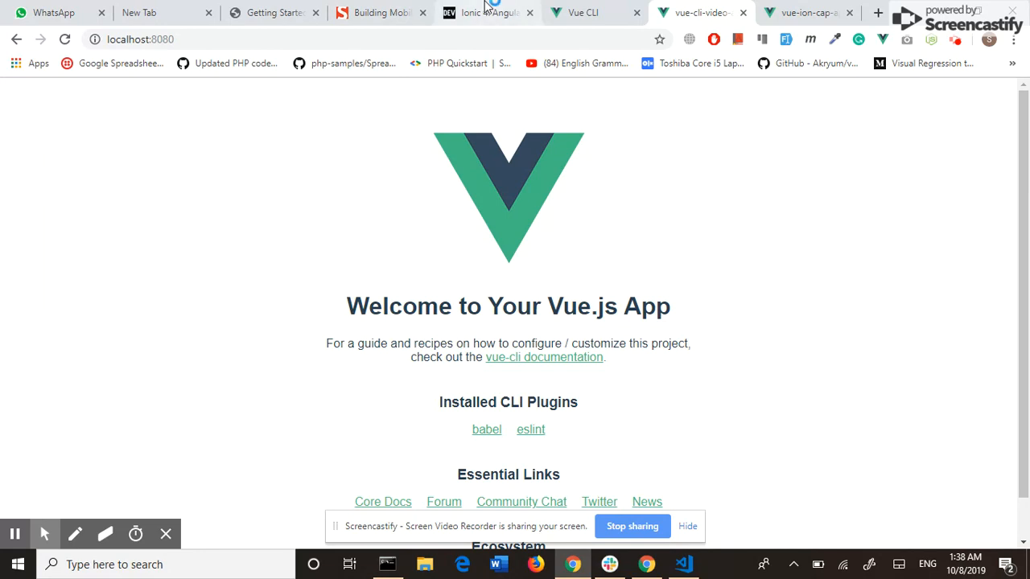
Step: Select the three Ionic import lines in the dev.to article for copying
click(483, 13)
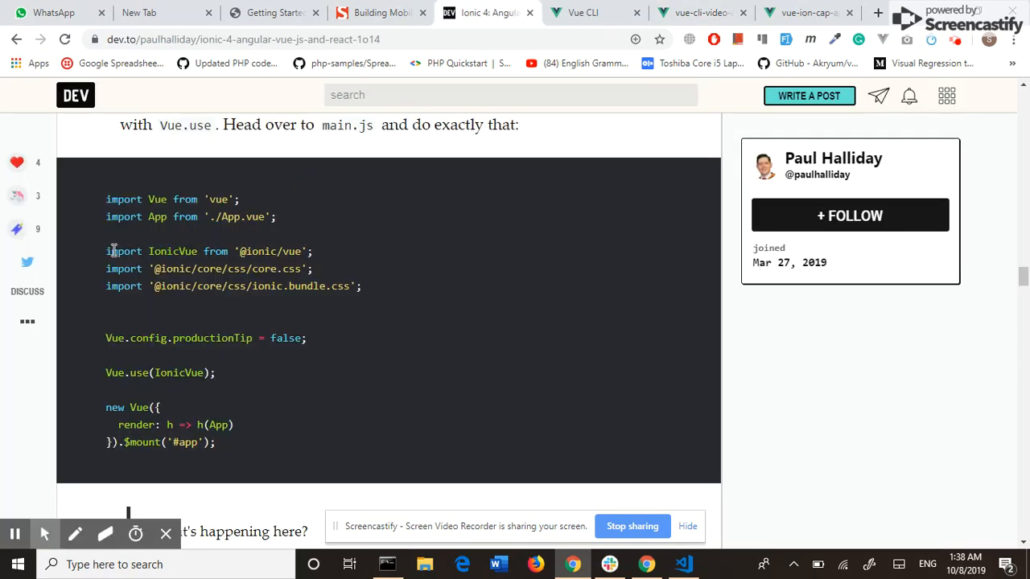
drag(105, 251, 373, 308)
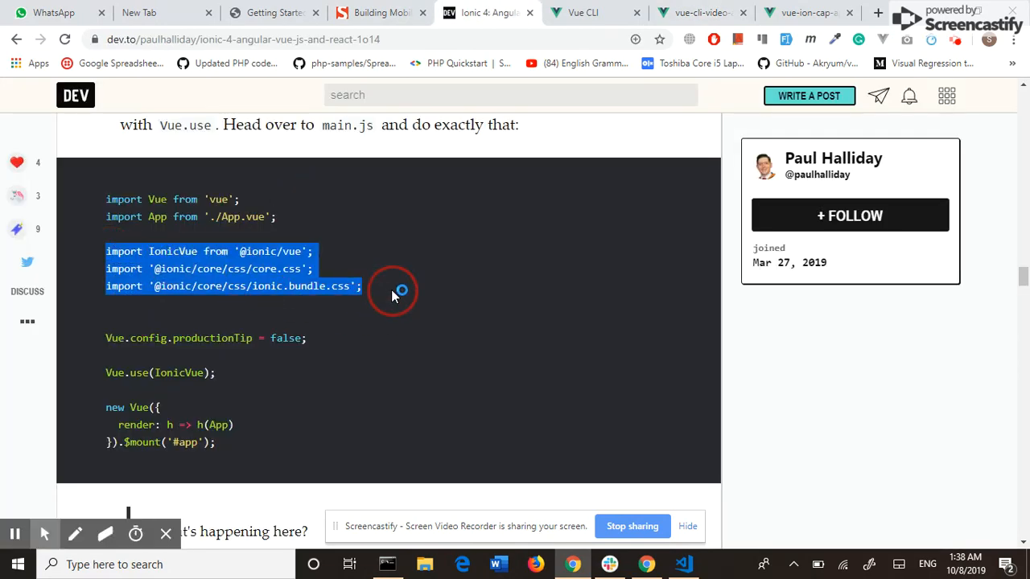
right_click(215, 280)
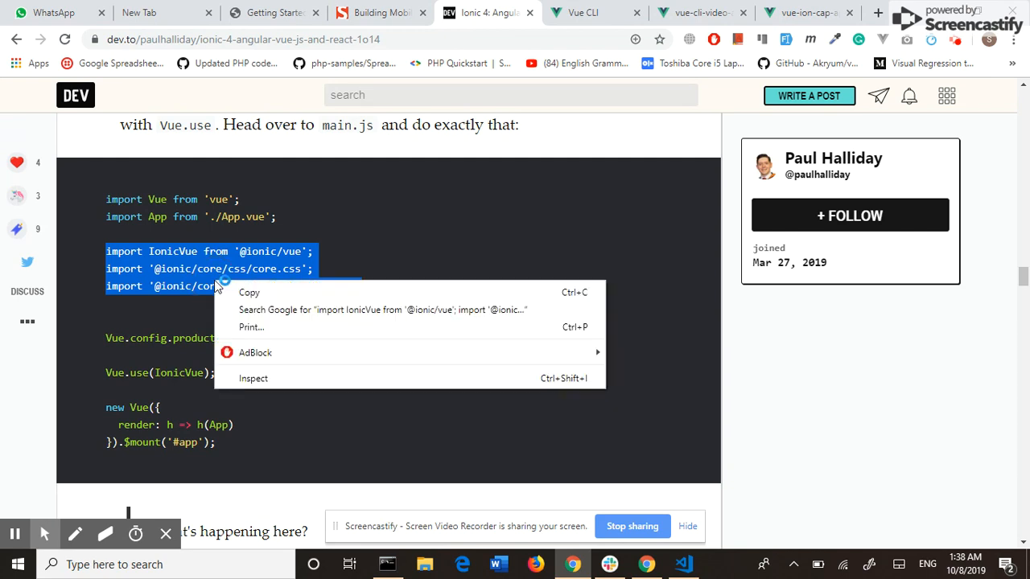
Step: Copy the import lines and open src/main.js in Visual Studio Code
click(243, 293)
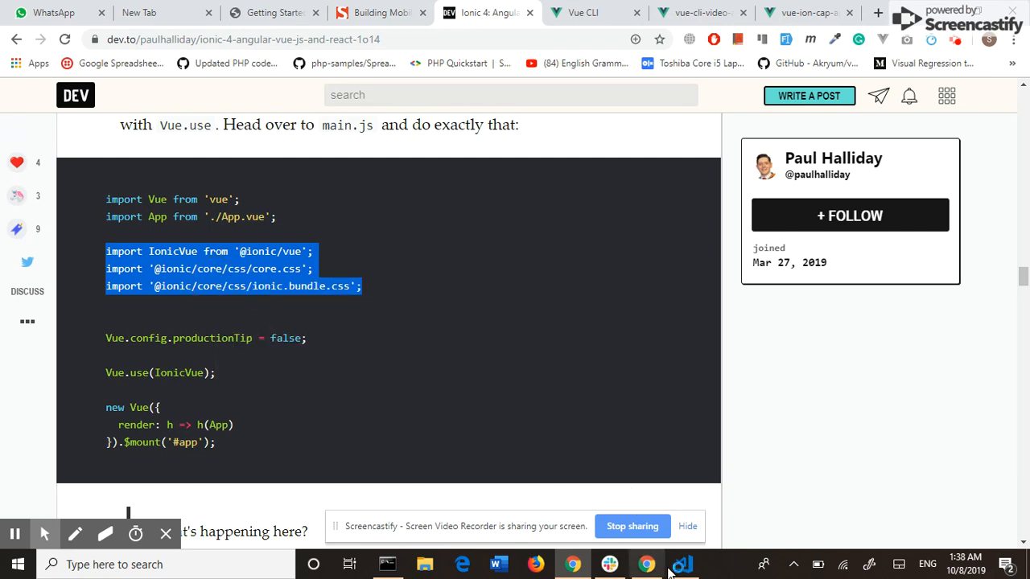
click(682, 564)
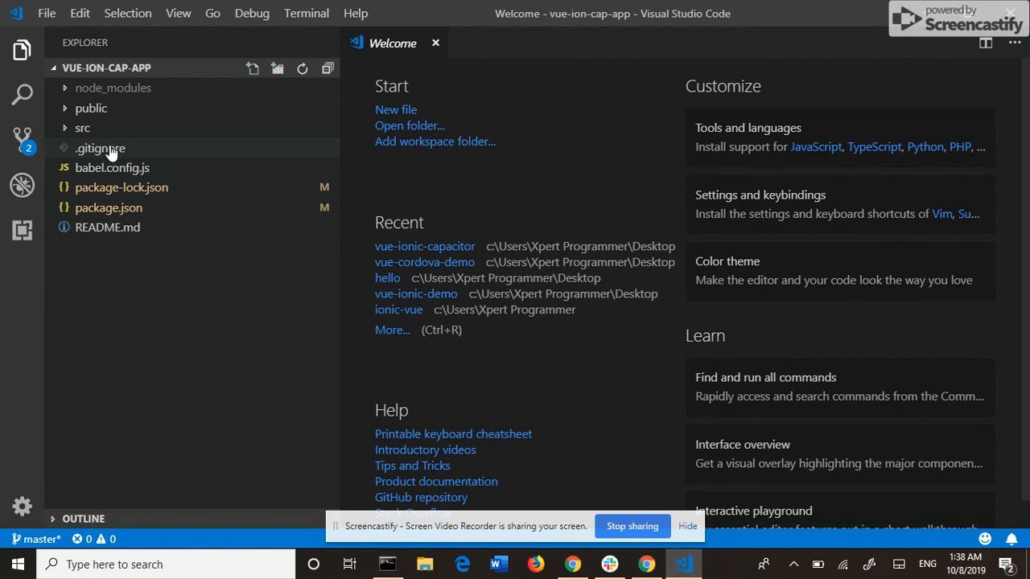
click(82, 128)
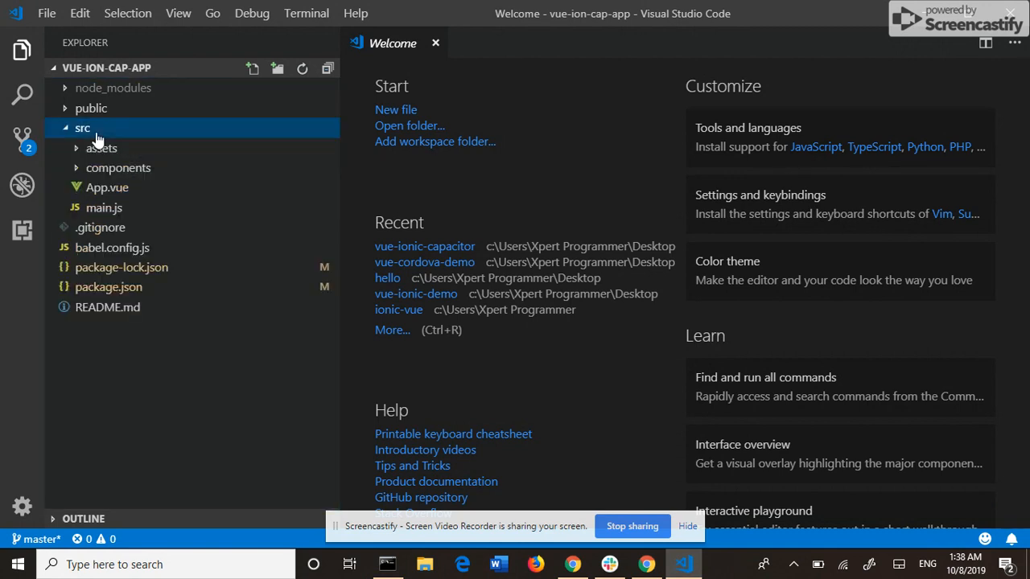
click(103, 208)
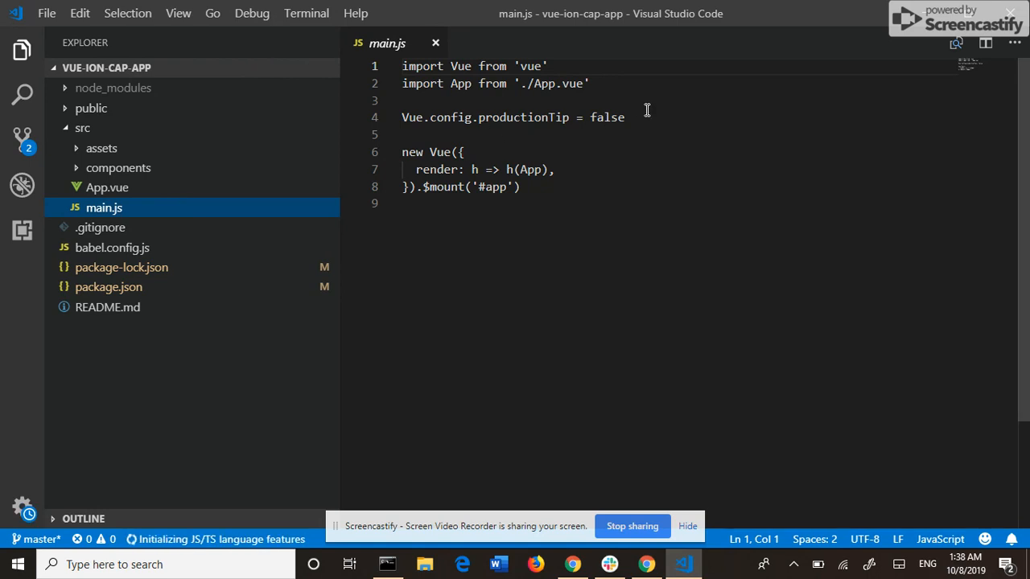
Step: Paste the IonicVue and Ionic CSS imports after line 2 of main.js and save
click(615, 91)
key(Return)
key(Return)
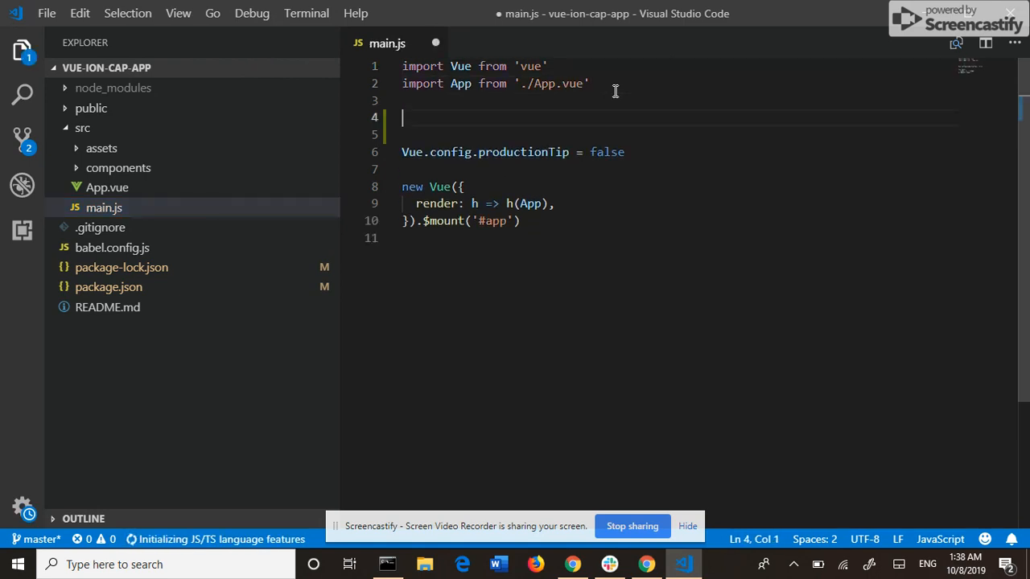
key(ctrl+v)
key(ctrl+s)
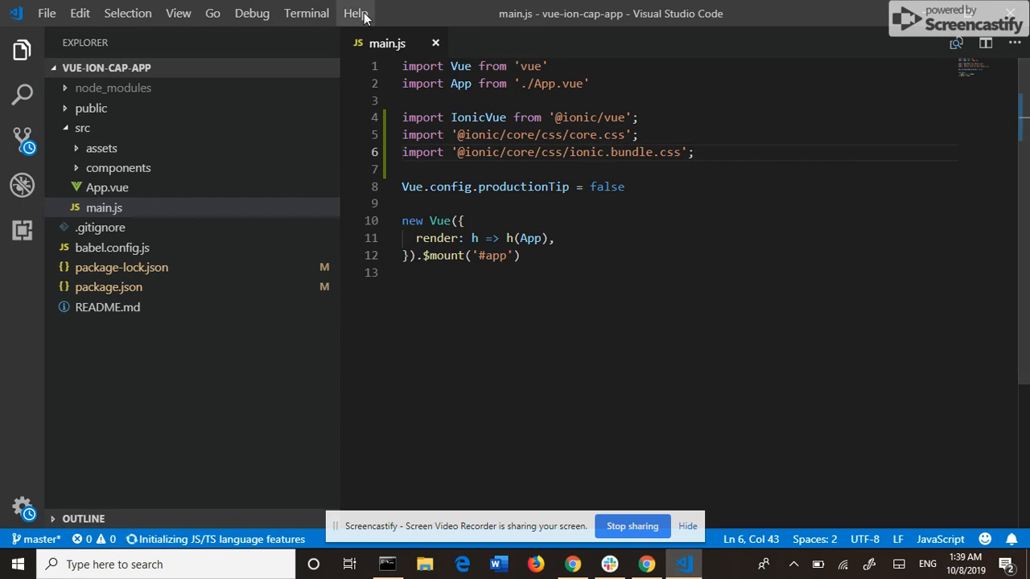
click(647, 564)
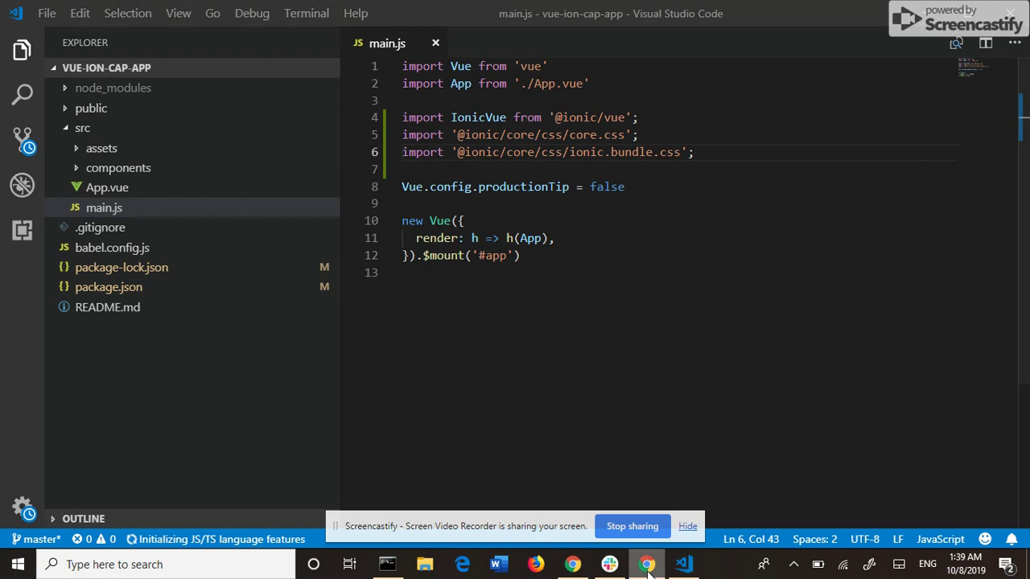
click(572, 564)
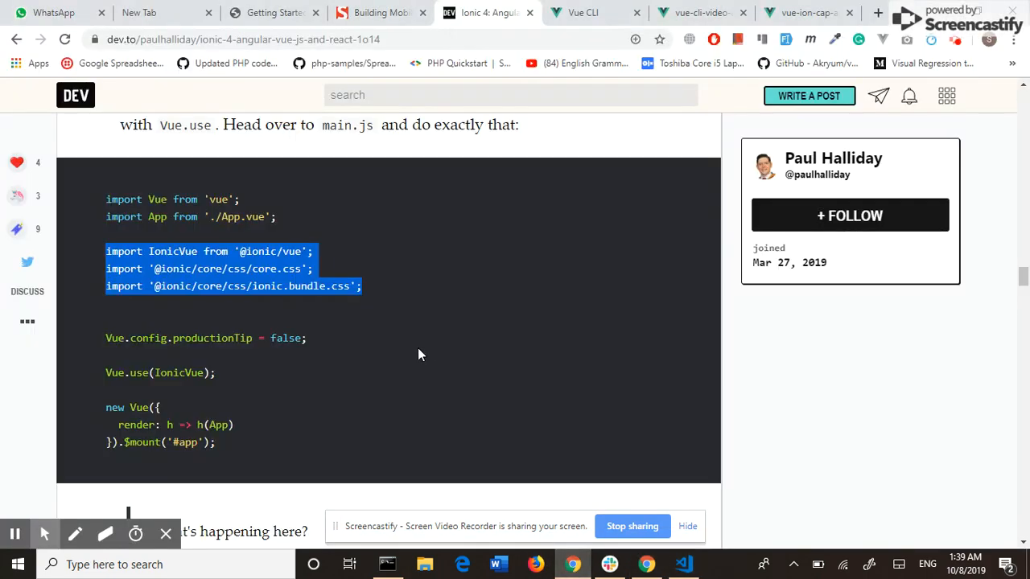
scroll(417, 348, down, 1)
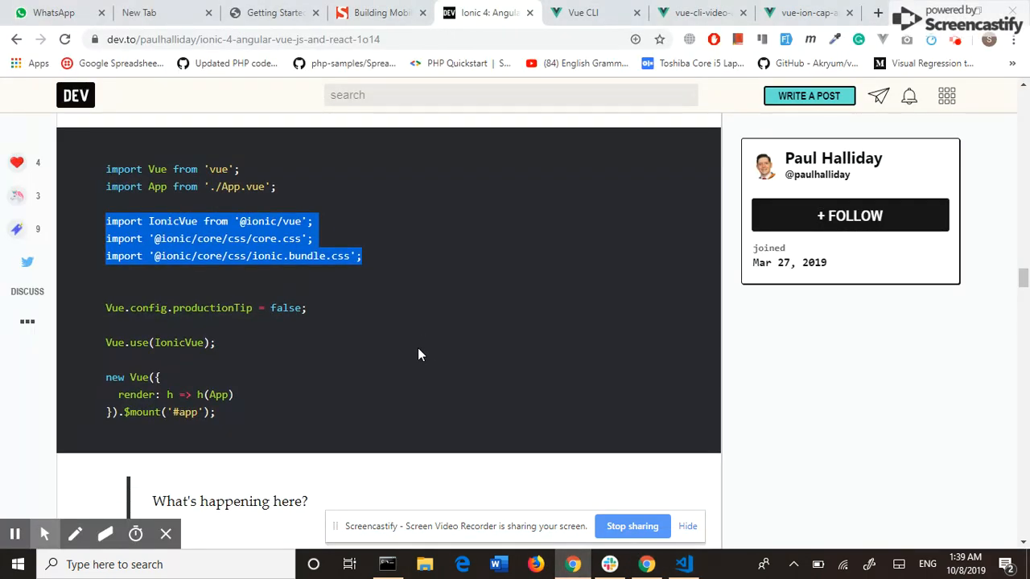
Step: Copy Vue.use(IonicVue); from the article into main.js after the imports and save
drag(106, 342, 255, 347)
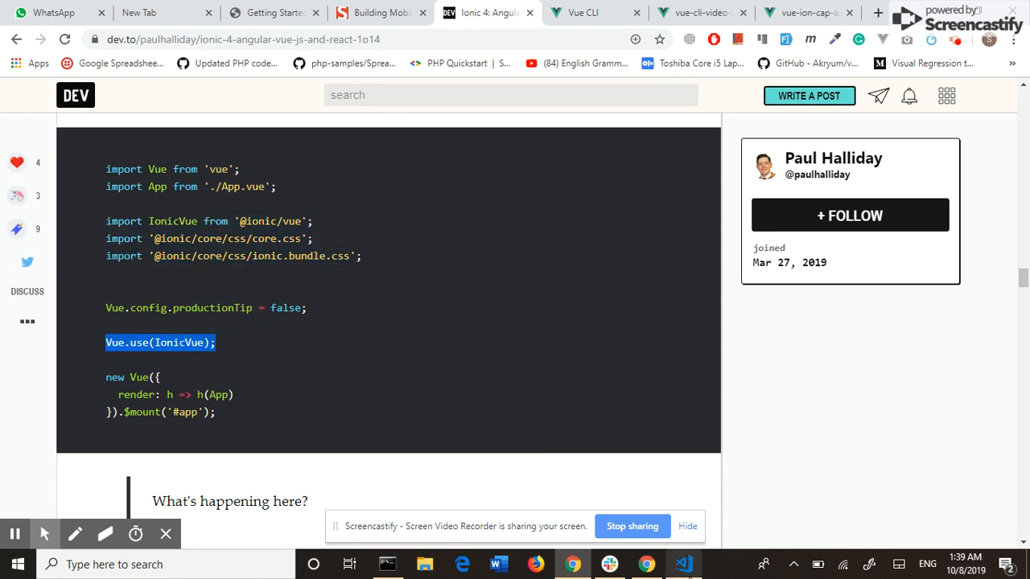
click(683, 565)
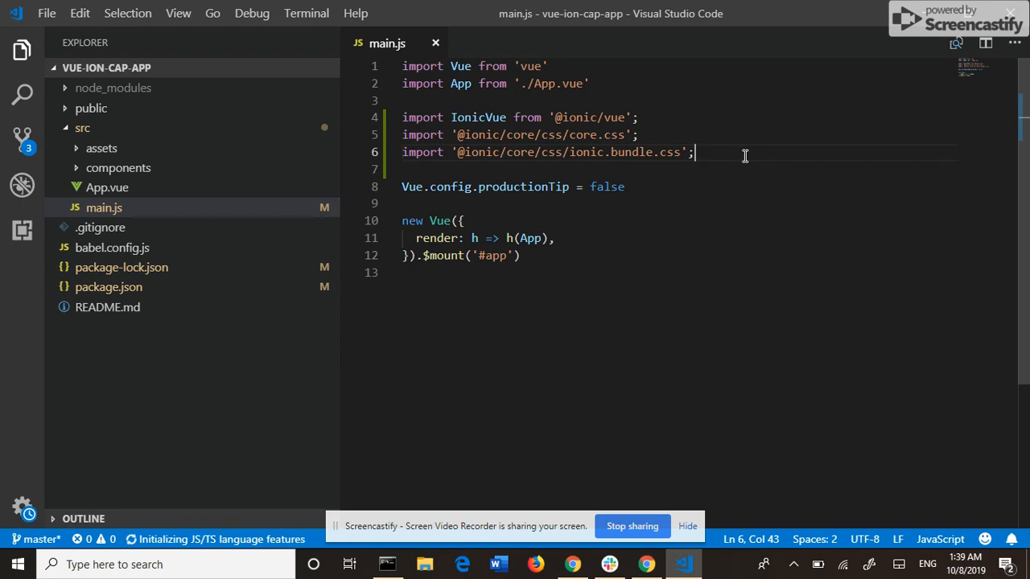
key(Return)
key(Return)
key(ctrl+v)
key(ctrl+s)
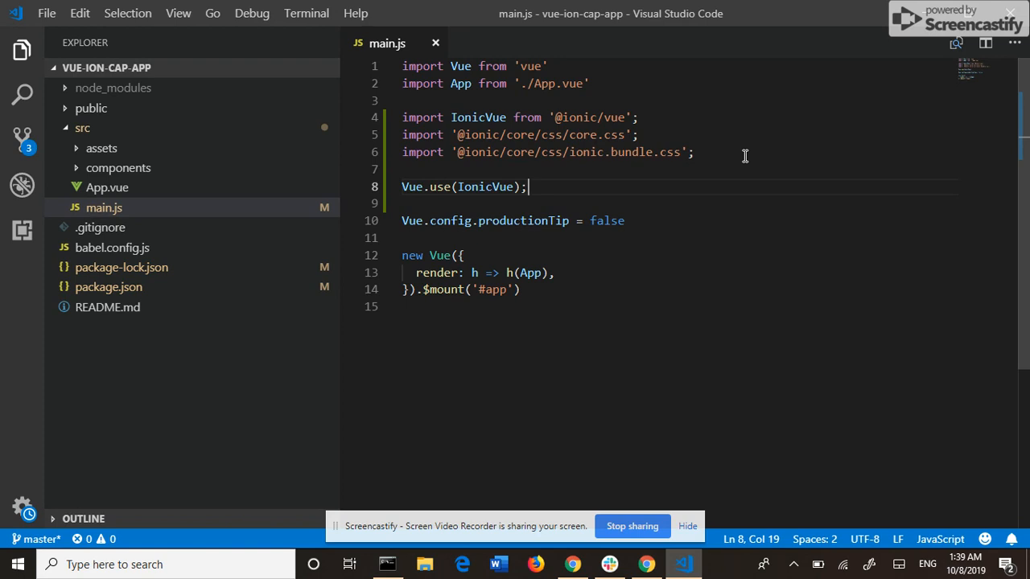
click(648, 564)
click(573, 564)
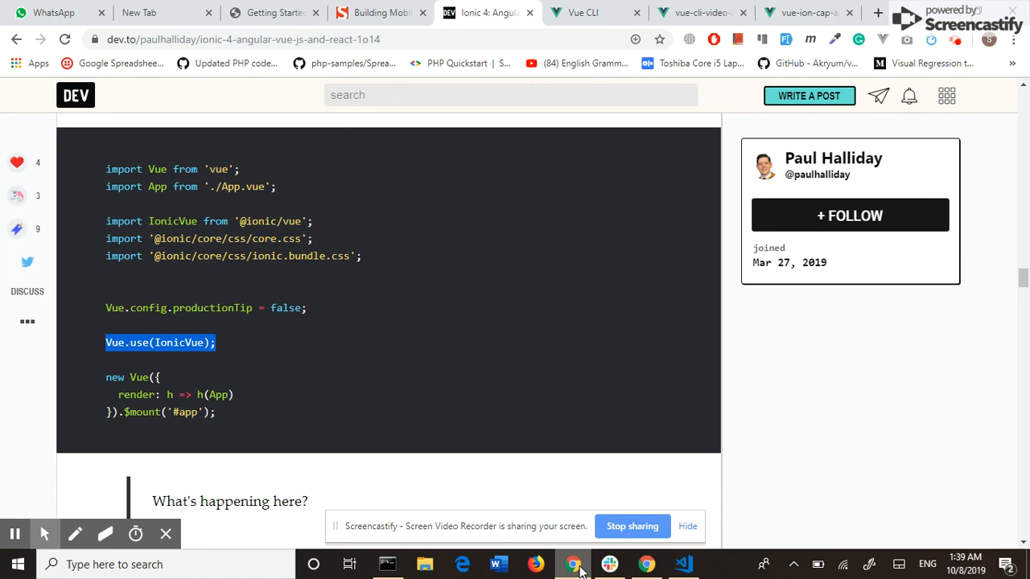
Step: Scroll to the article's Using Ionic section and select its card template code
key(Page_Down)
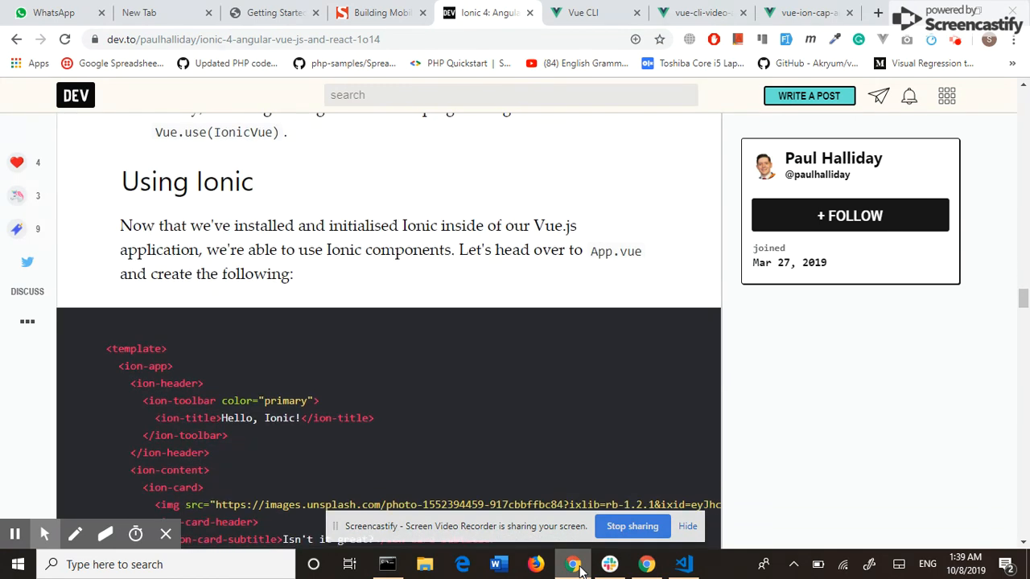
key(Up)
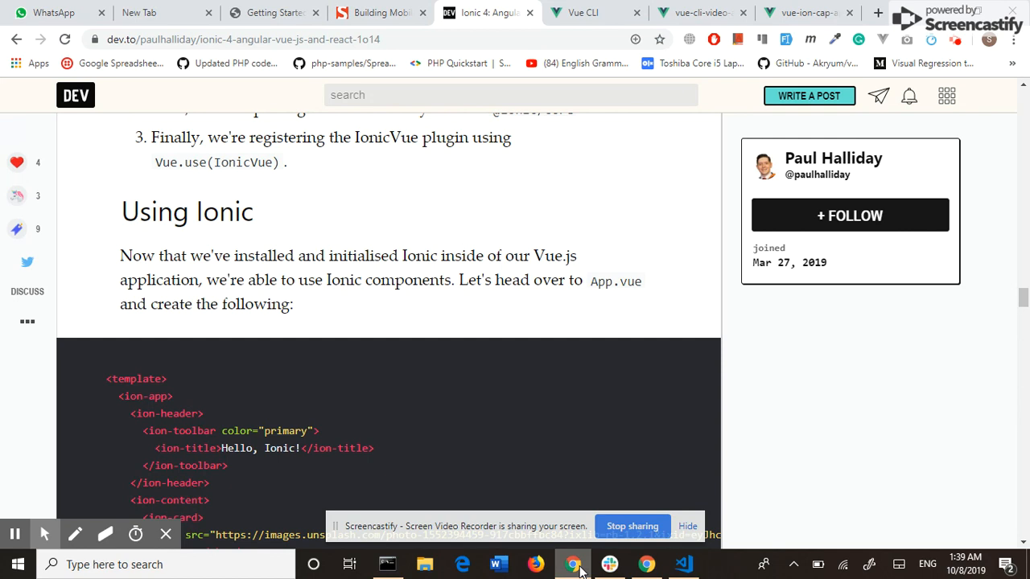
scroll(575, 568, down, 5)
scroll(575, 568, down, 3)
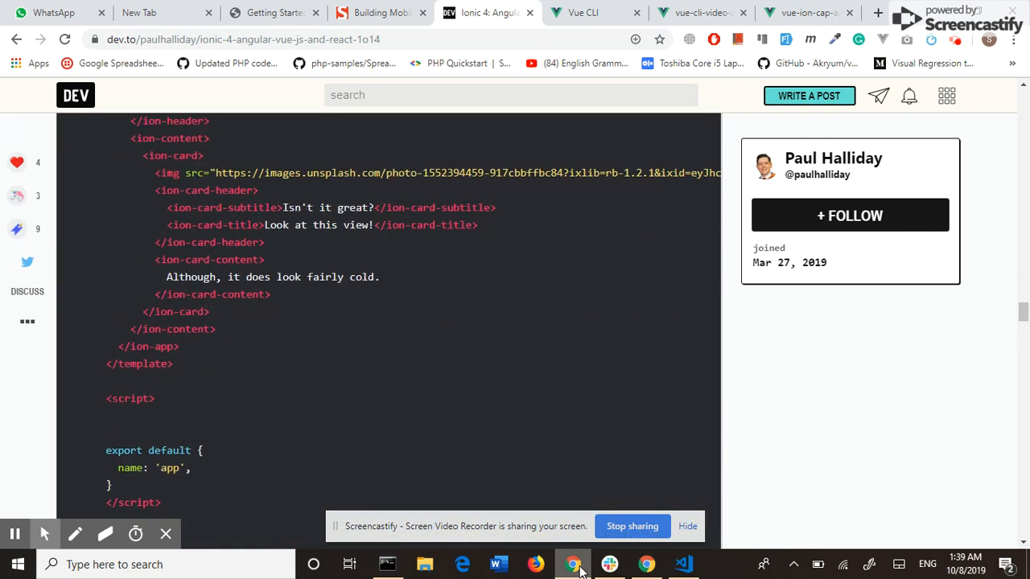
scroll(350, 415, up, 2)
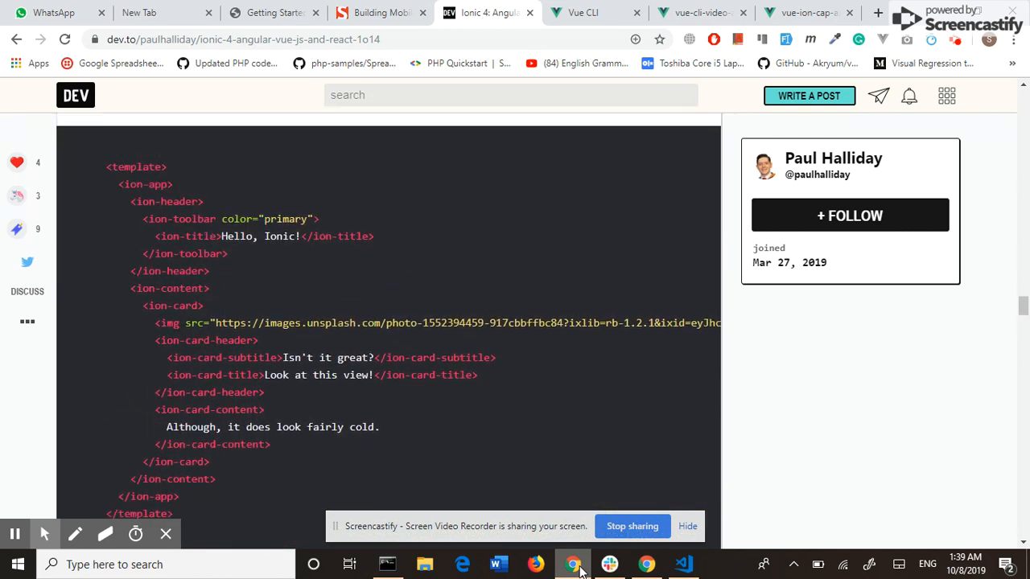
scroll(350, 415, up, 2)
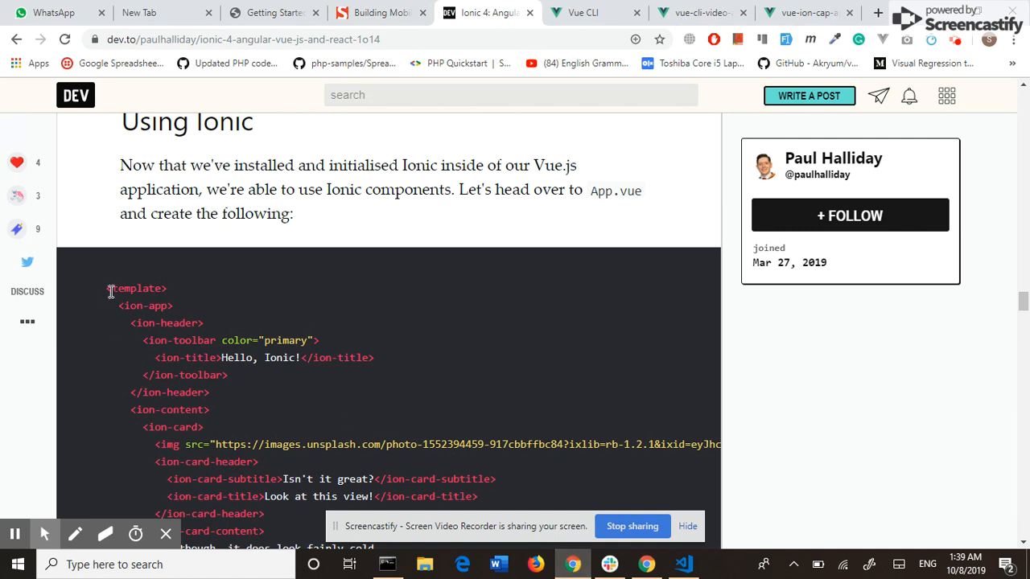
drag(107, 288, 230, 557)
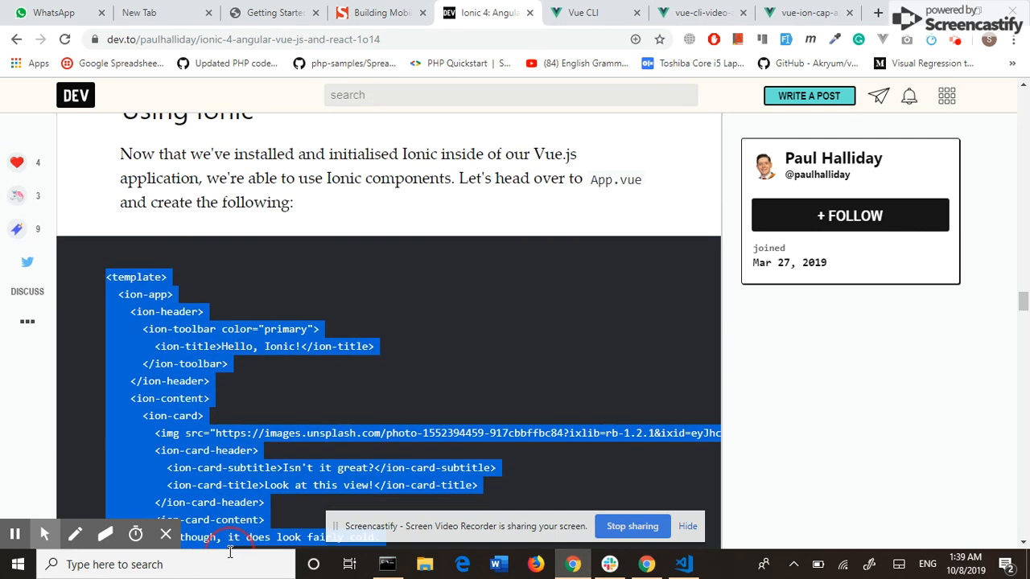
click(230, 556)
scroll(242, 362, down, 5)
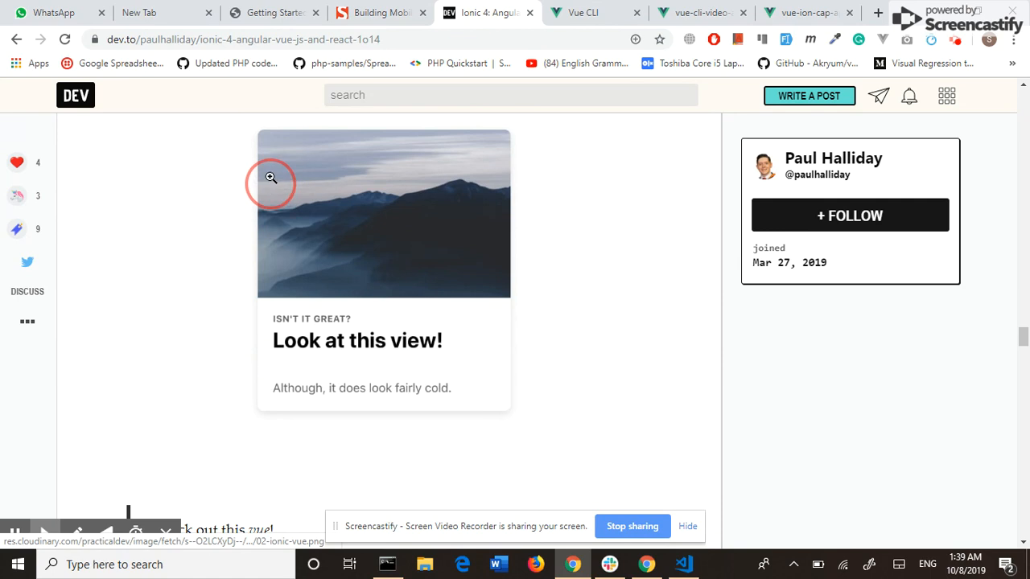
double_click(272, 119)
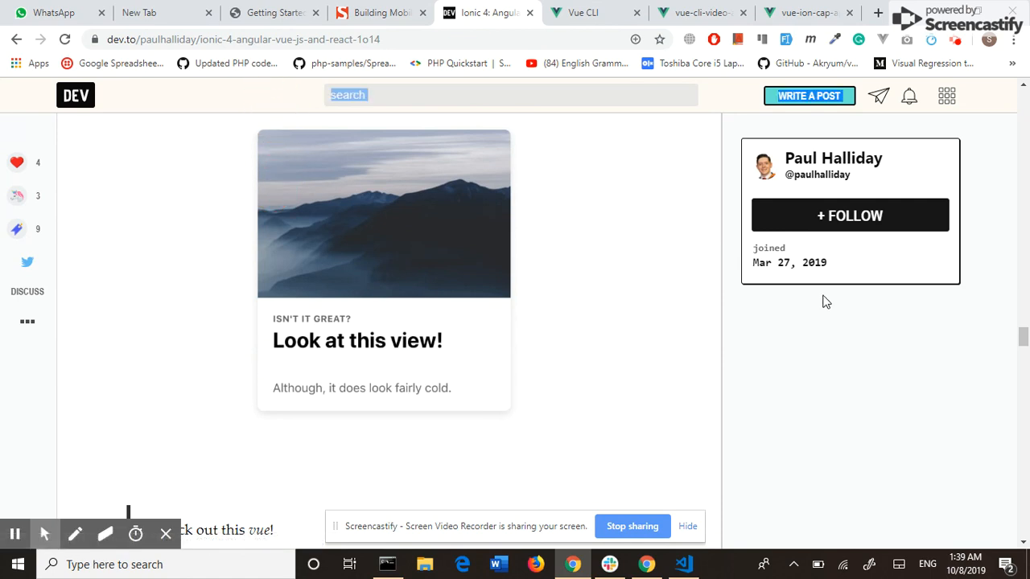
drag(1022, 337, 1022, 322)
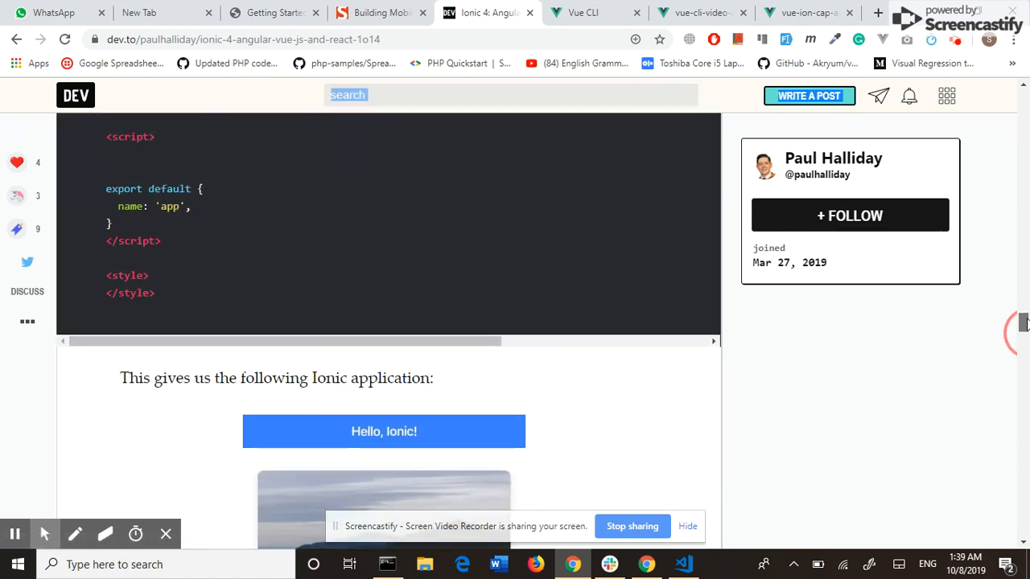
scroll(747, 364, up, 5)
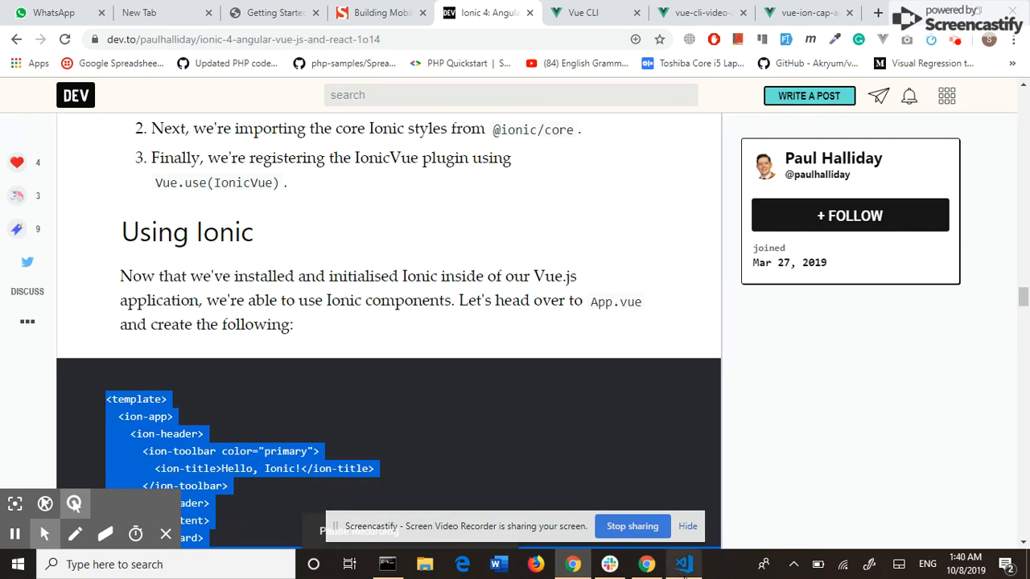
Step: Switch to Visual Studio Code and open App.vue from the Explorer
click(683, 564)
click(107, 187)
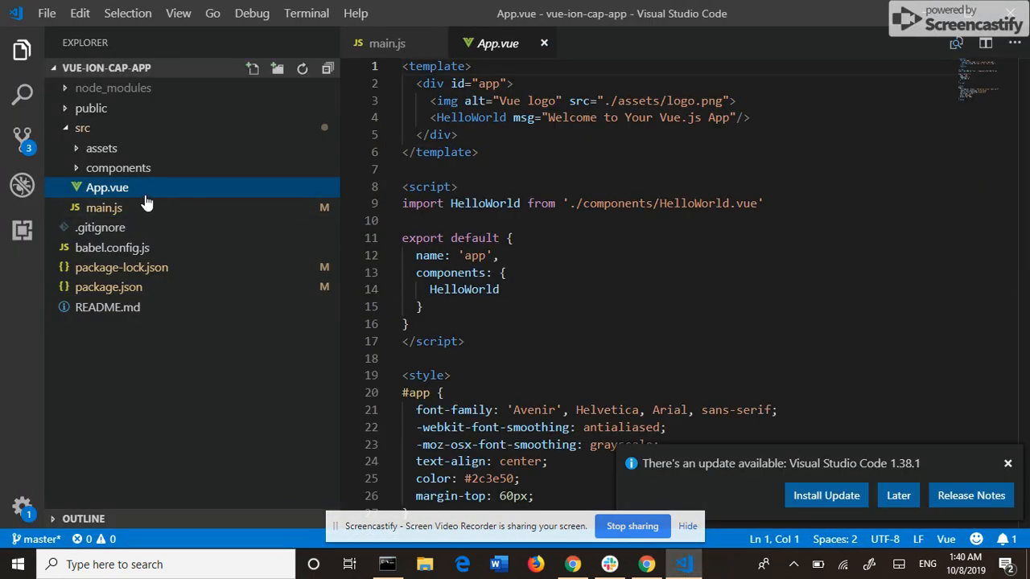
Step: Replace all of App.vue's content with the copied ion-app card template and save
click(617, 245)
key(ctrl+a)
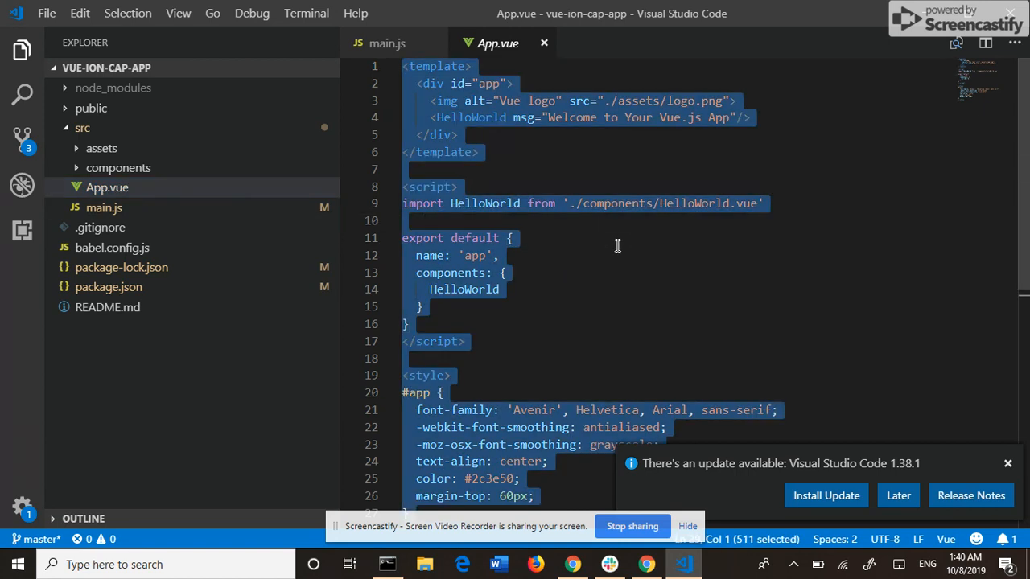
key(ctrl+v)
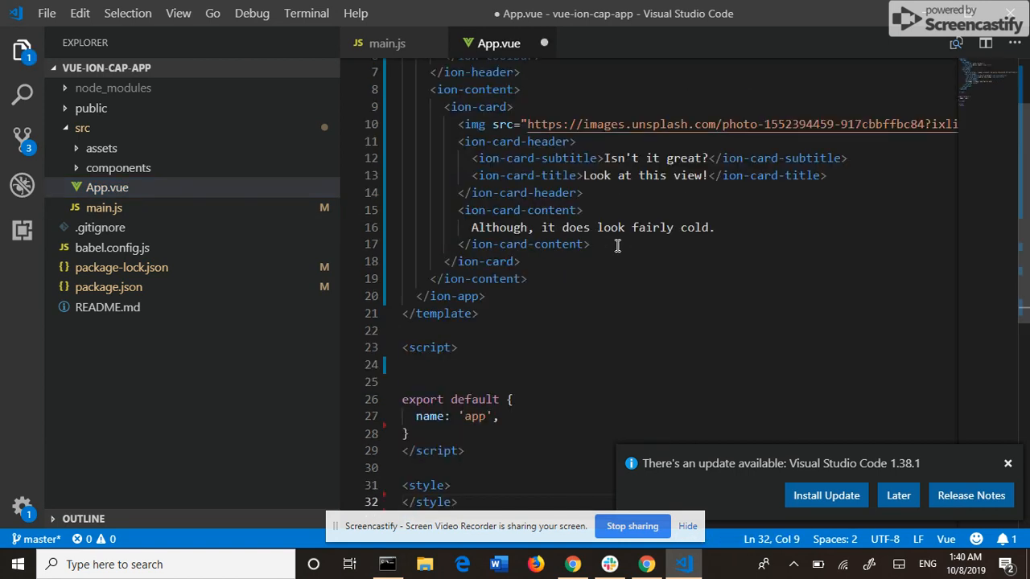
key(ctrl+s)
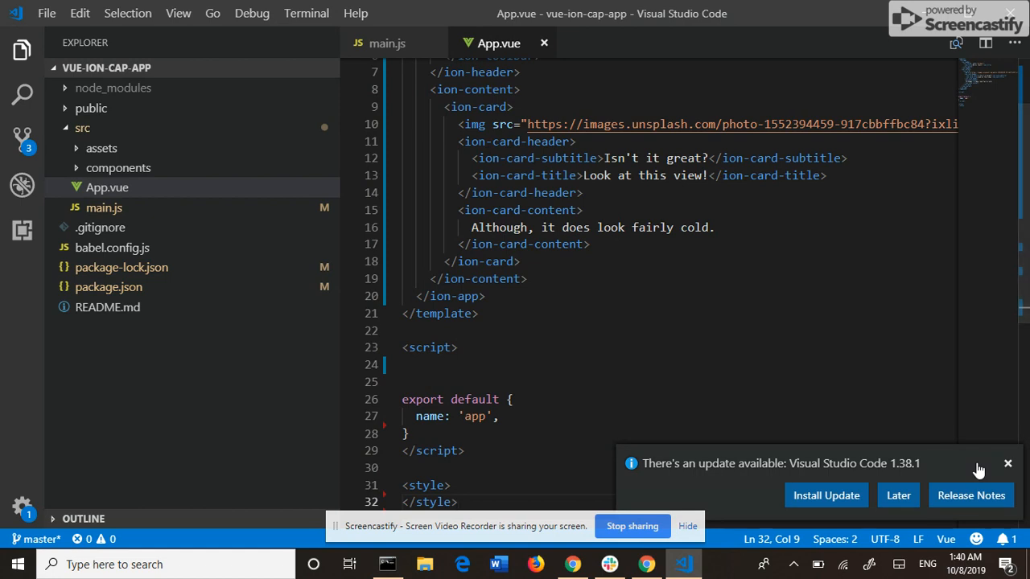
Step: Run npm run serve in Cmder, then put the caret back in App.vue
click(387, 564)
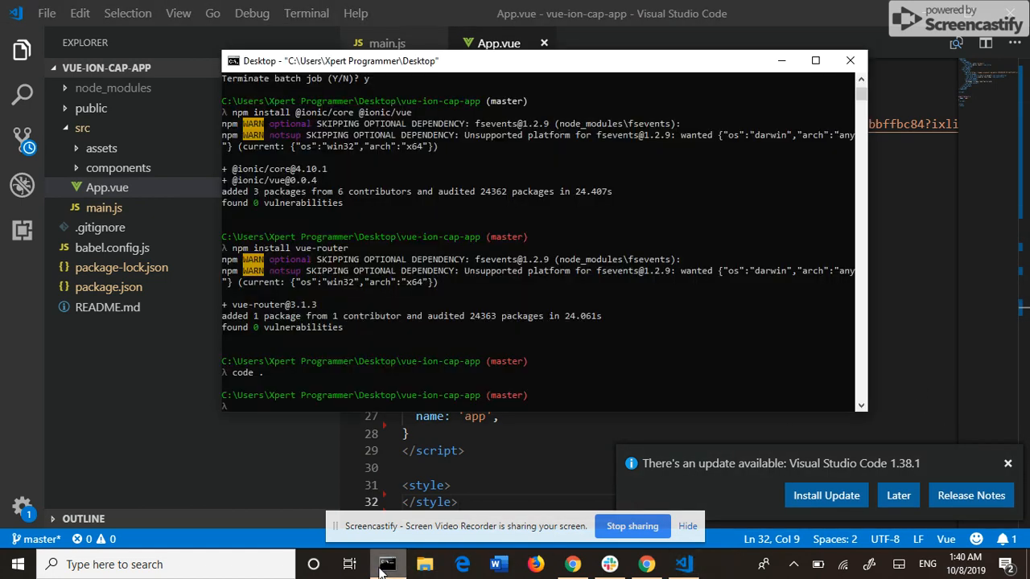
text(n s)
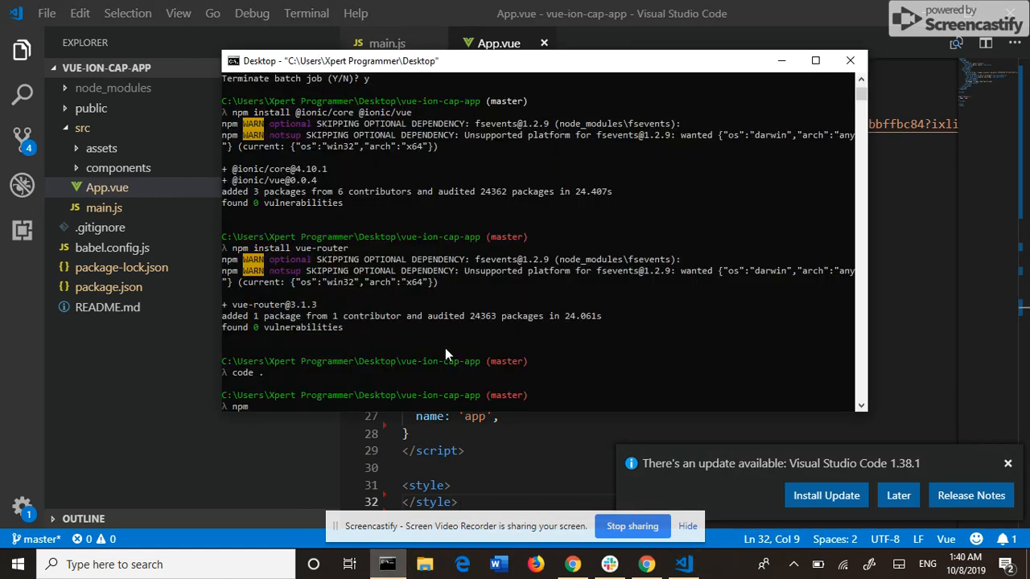
text(erve)
key(Return)
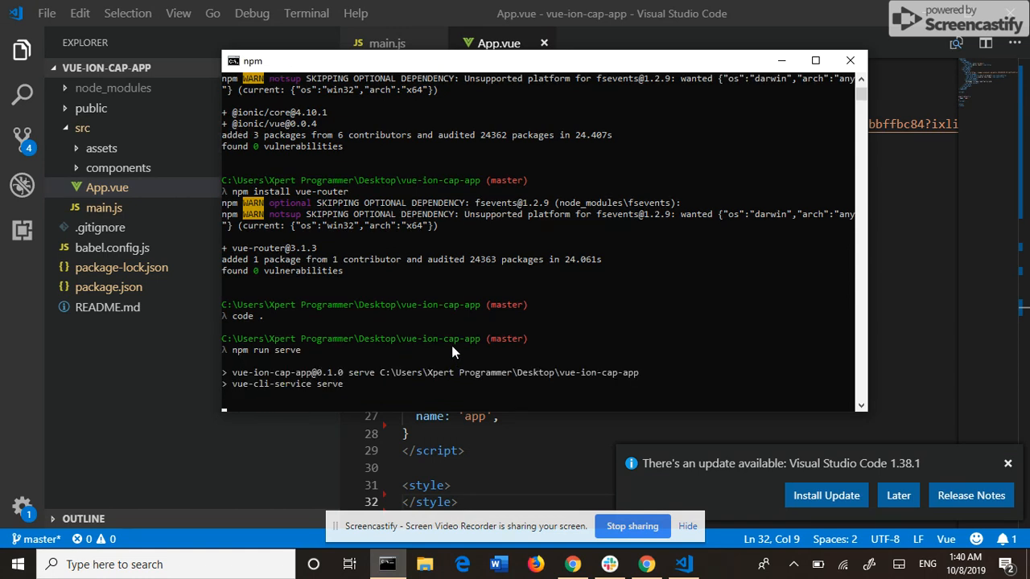
click(897, 252)
click(688, 245)
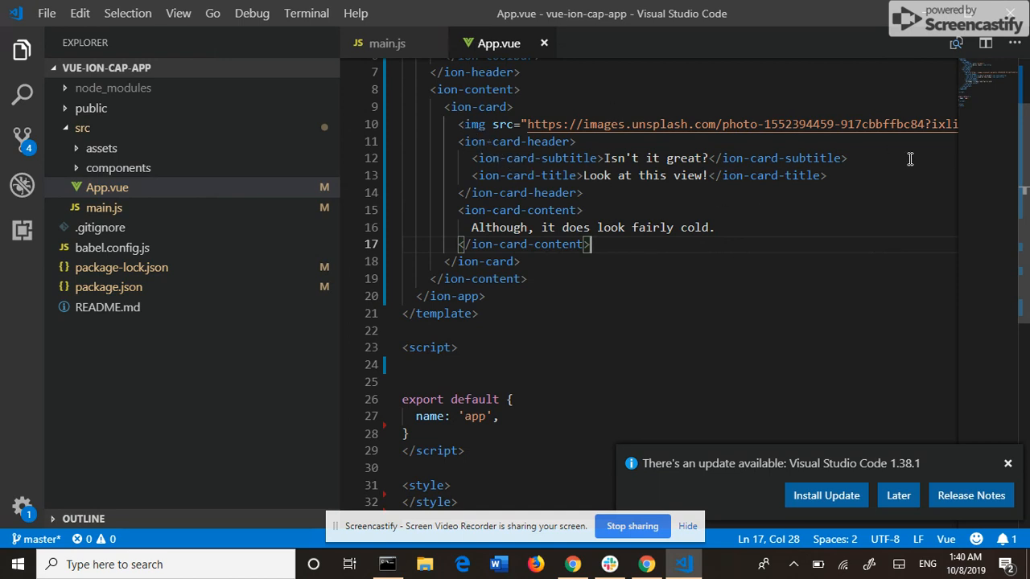
drag(991, 103, 992, 79)
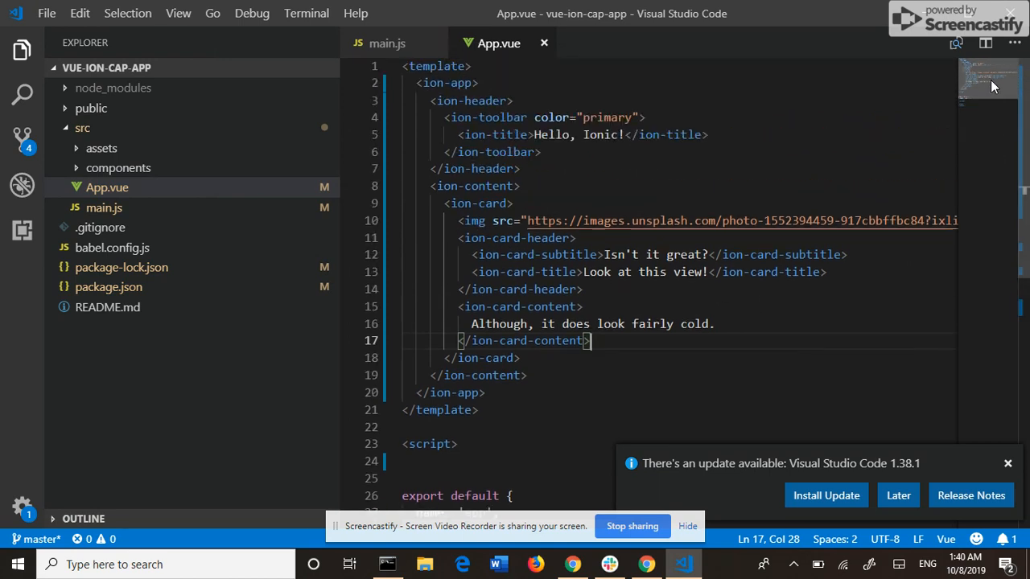
Step: Select the toolbar-through-card-header lines in App.vue, then bring up the dev.to article in Chrome
drag(443, 117, 573, 294)
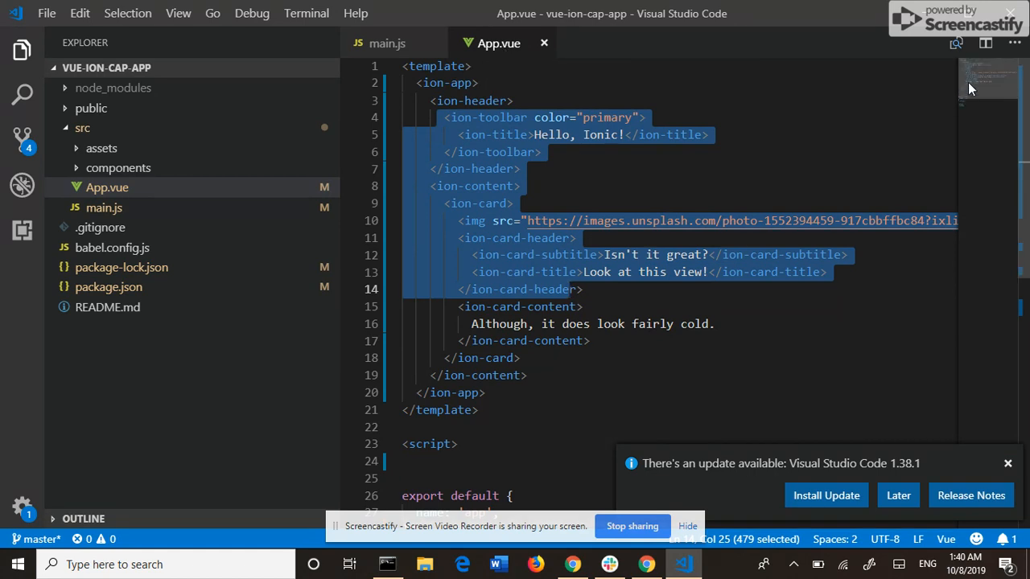
scroll(968, 87, down, 2)
drag(968, 88, 968, 68)
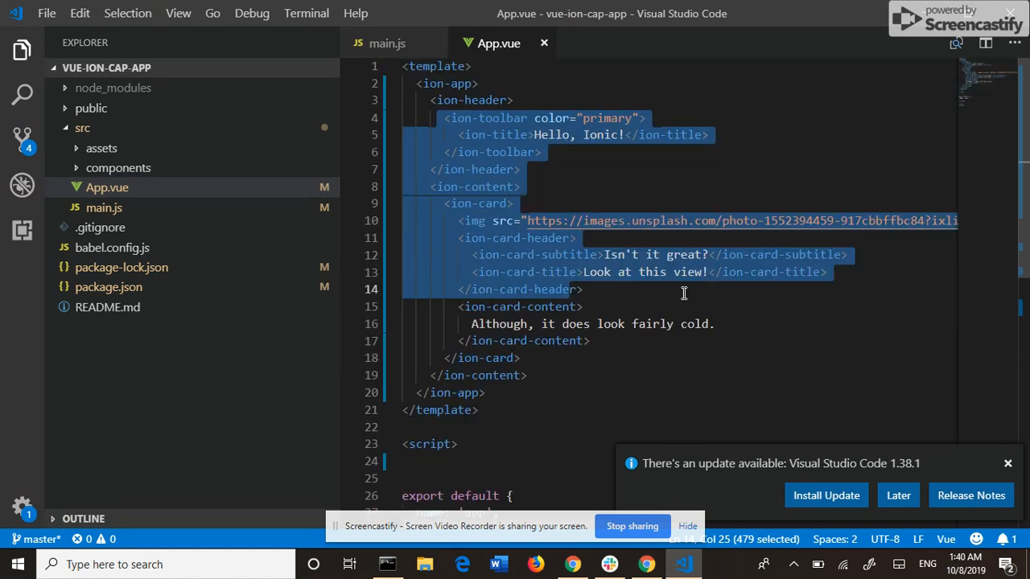
click(648, 564)
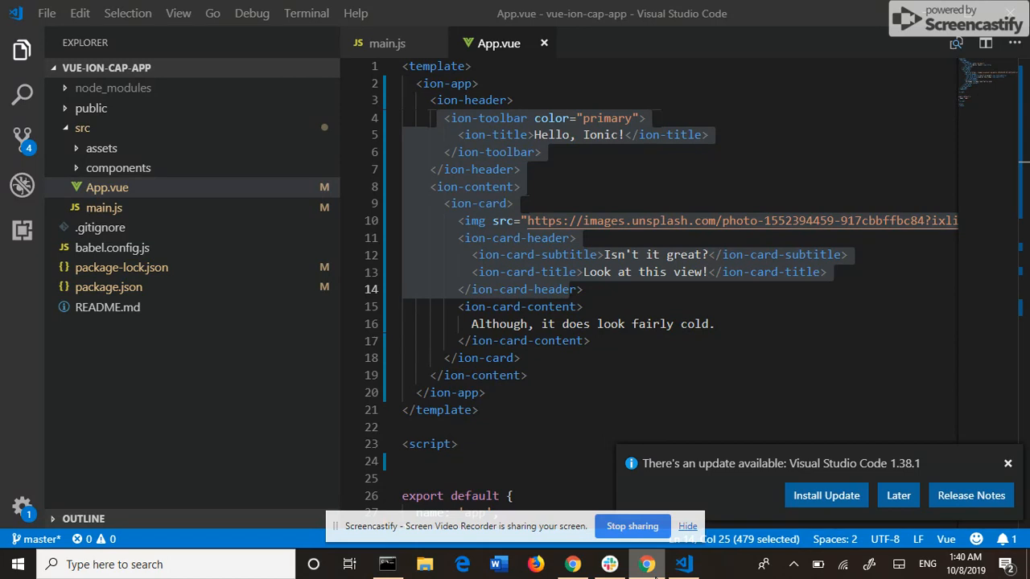
click(573, 564)
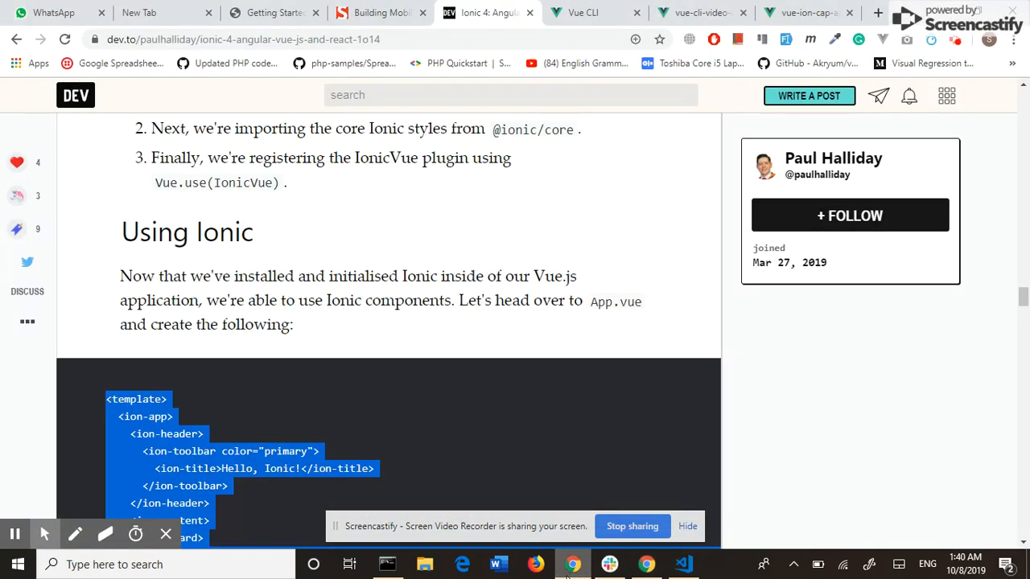
Step: Highlight the 'ICON_PATHS was not found in ionicons/icons' warning in the dev server output, then hide the terminal
click(718, 12)
click(387, 564)
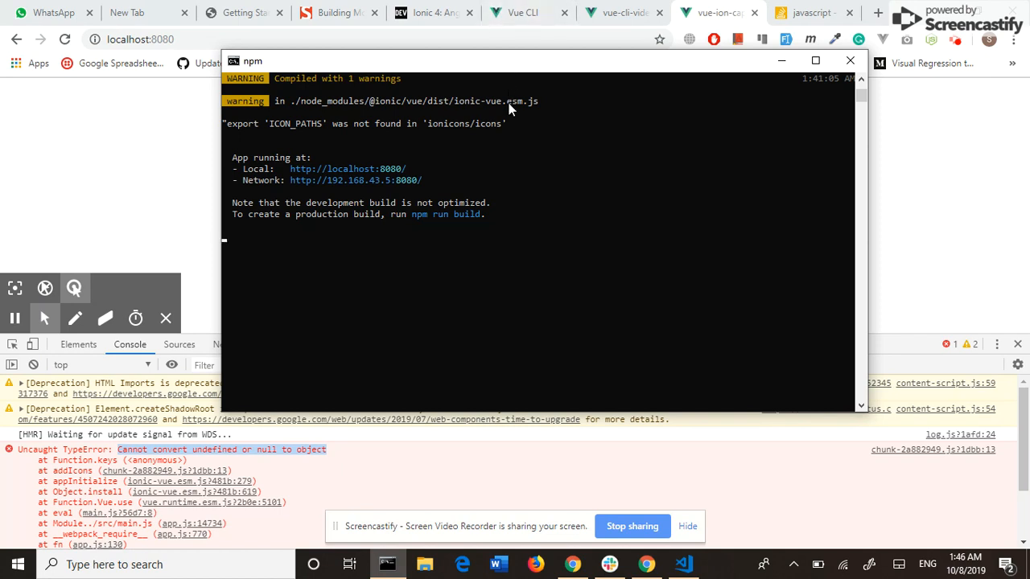
drag(512, 123, 244, 125)
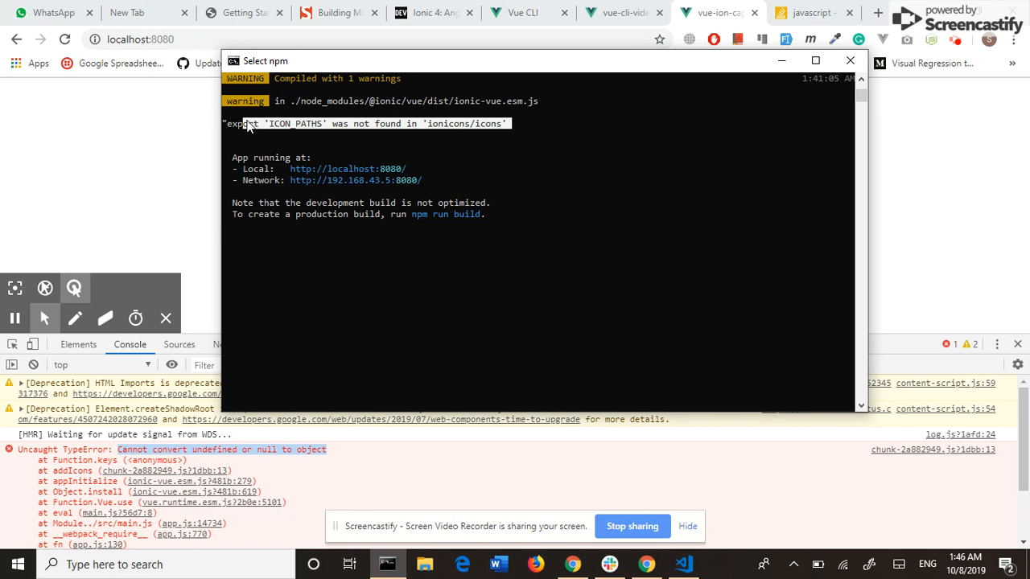
click(933, 209)
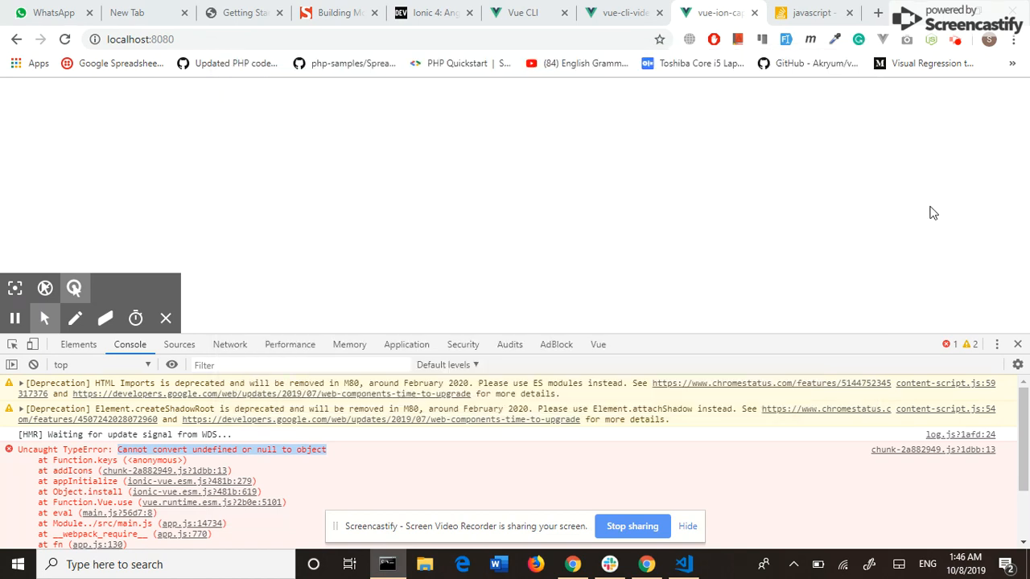
click(66, 39)
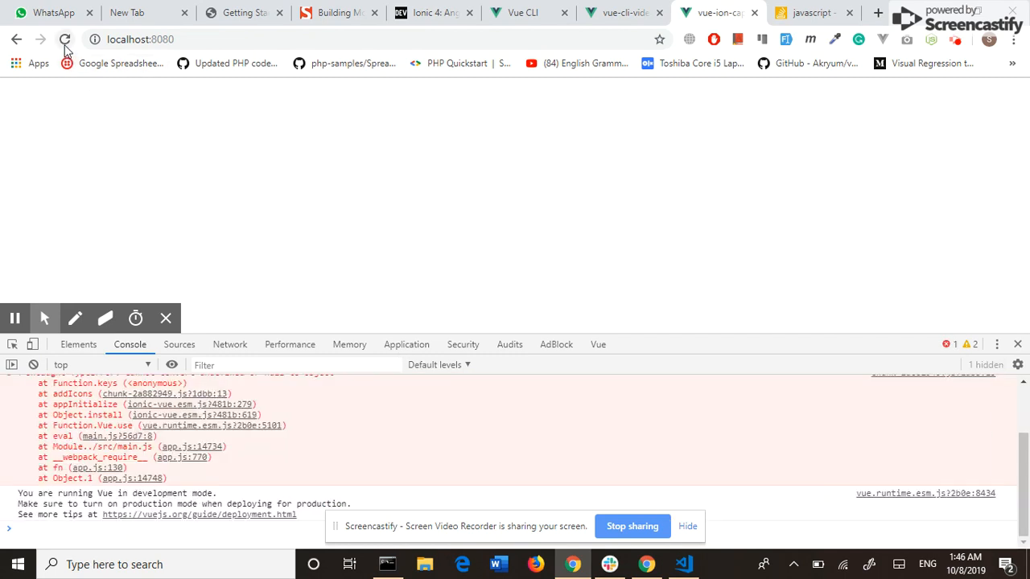
scroll(1026, 412, up, 3)
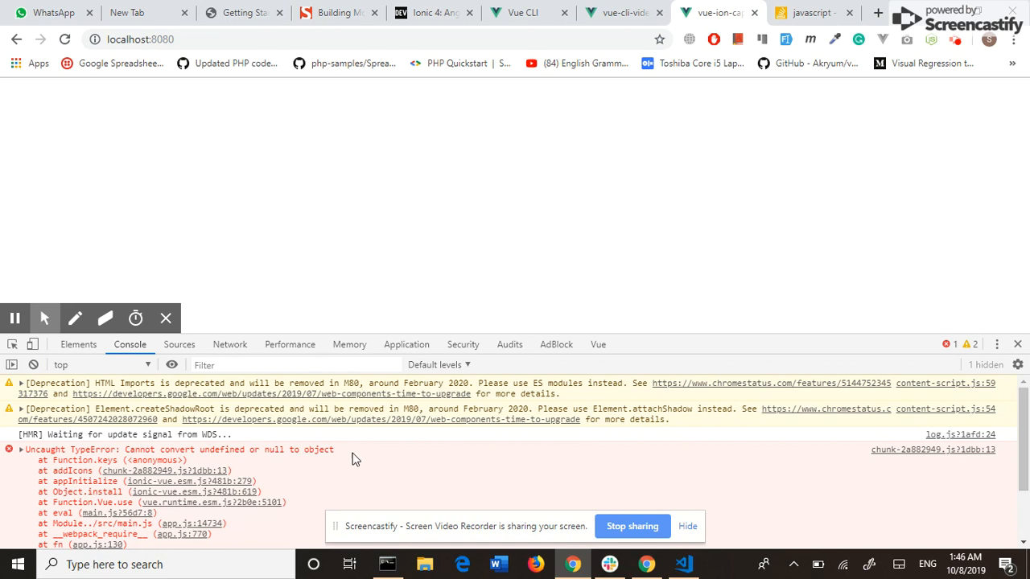
drag(334, 450, 148, 455)
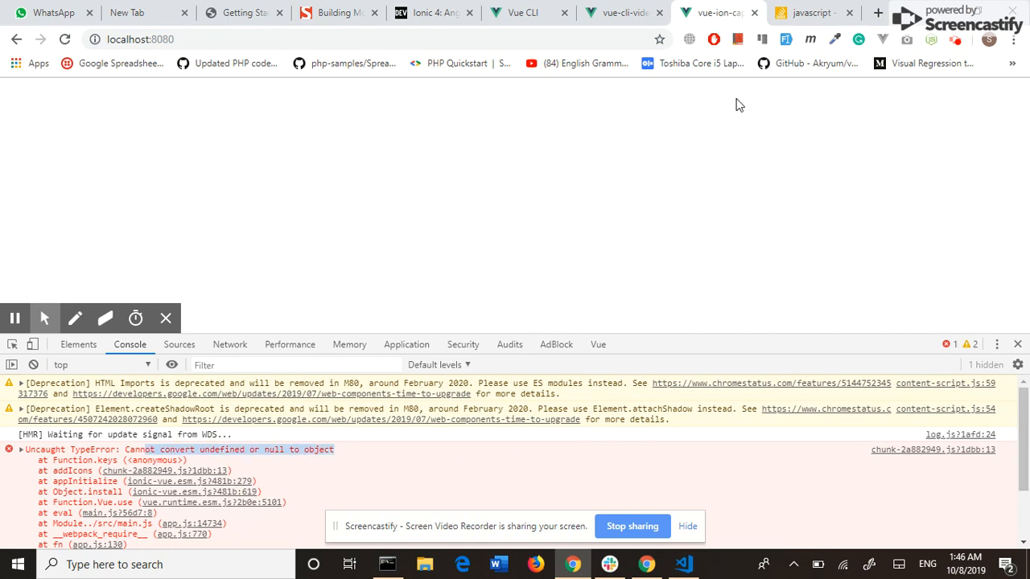
click(796, 12)
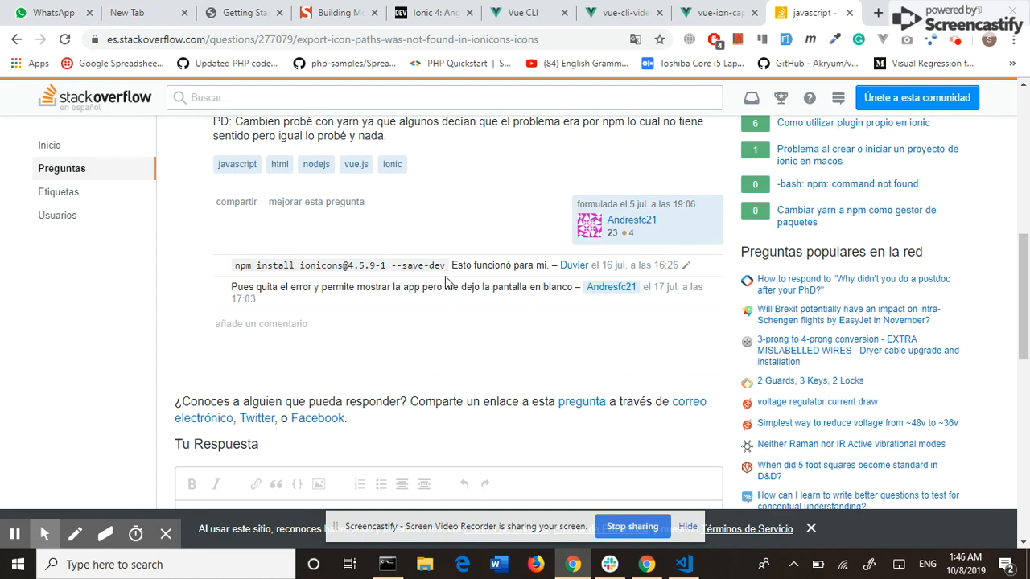
drag(445, 266, 234, 265)
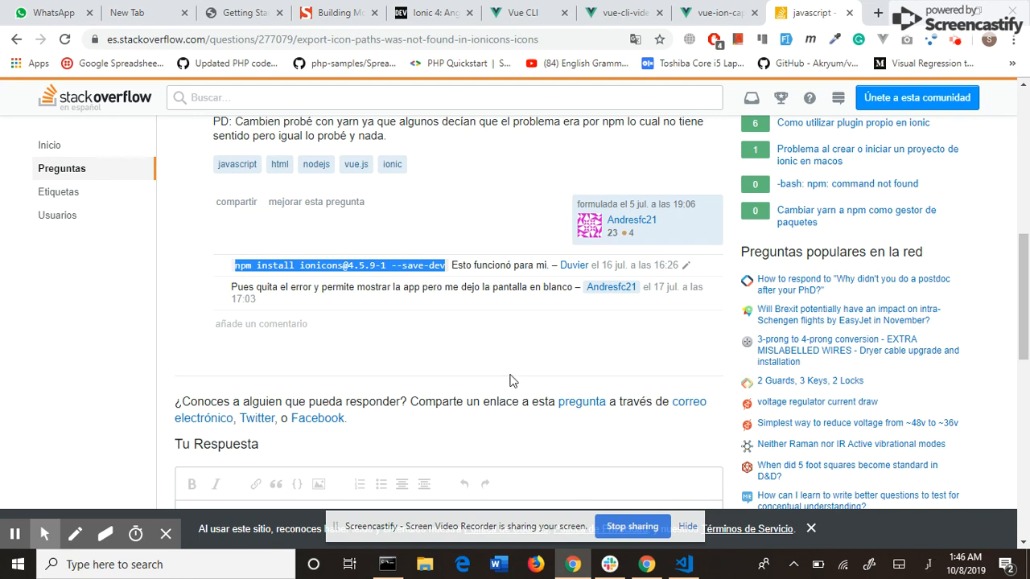
Step: Stop the dev server with Ctrl+C and copy the ionicons install command from Stack Overflow
click(387, 564)
click(480, 319)
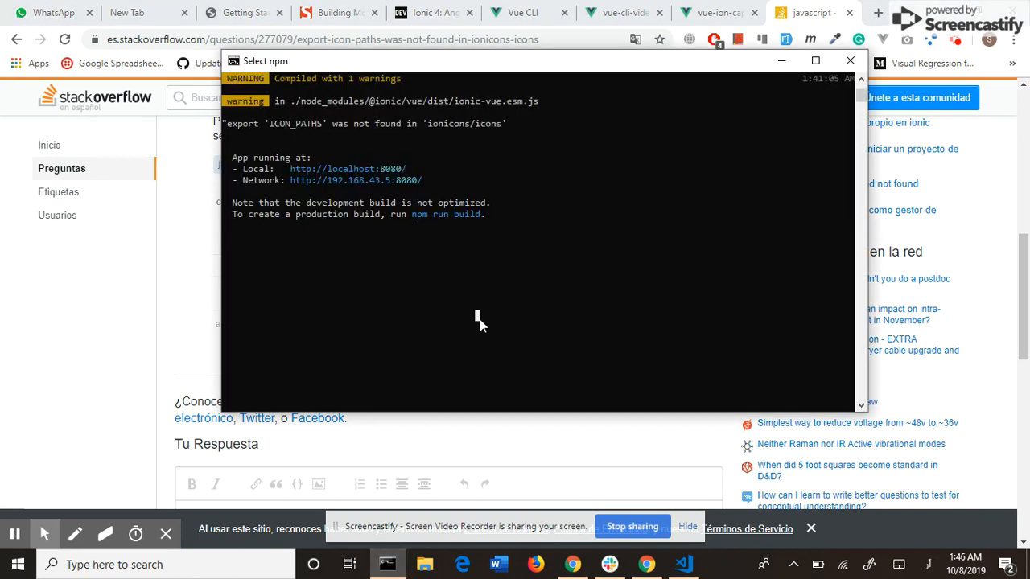
key(Escape)
key(ctrl+c)
key(ctrl+c)
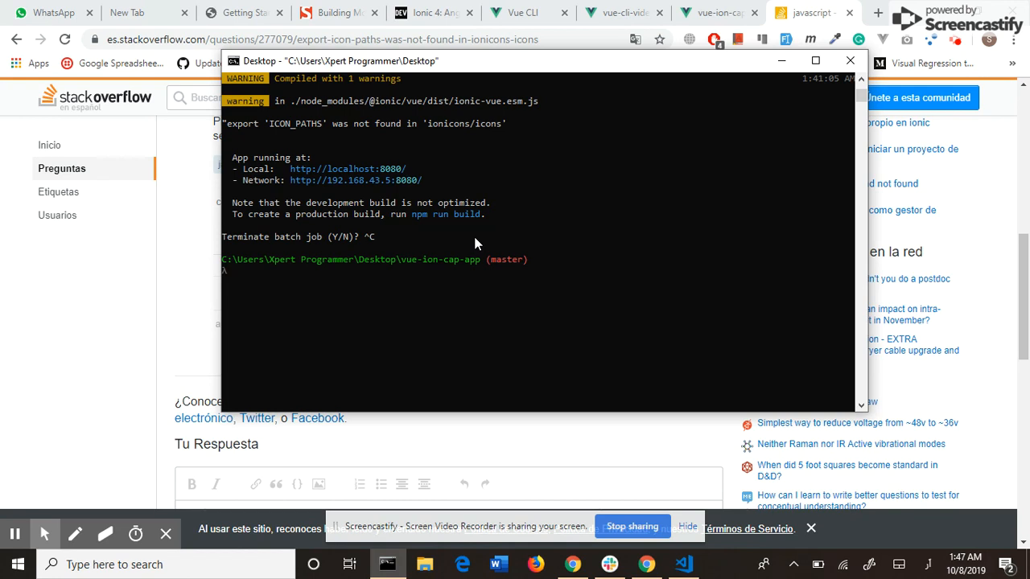
click(74, 267)
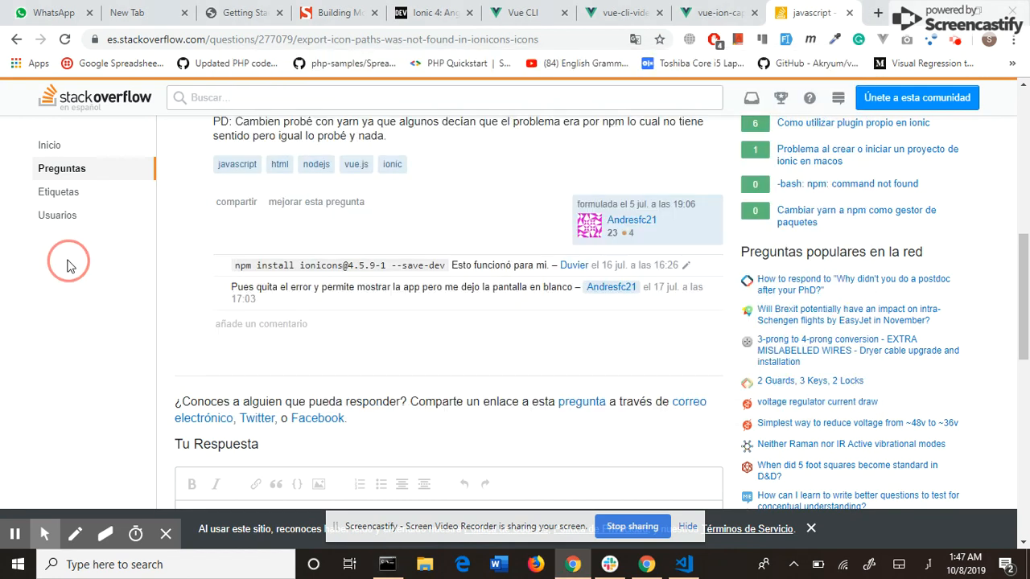
drag(235, 265, 445, 266)
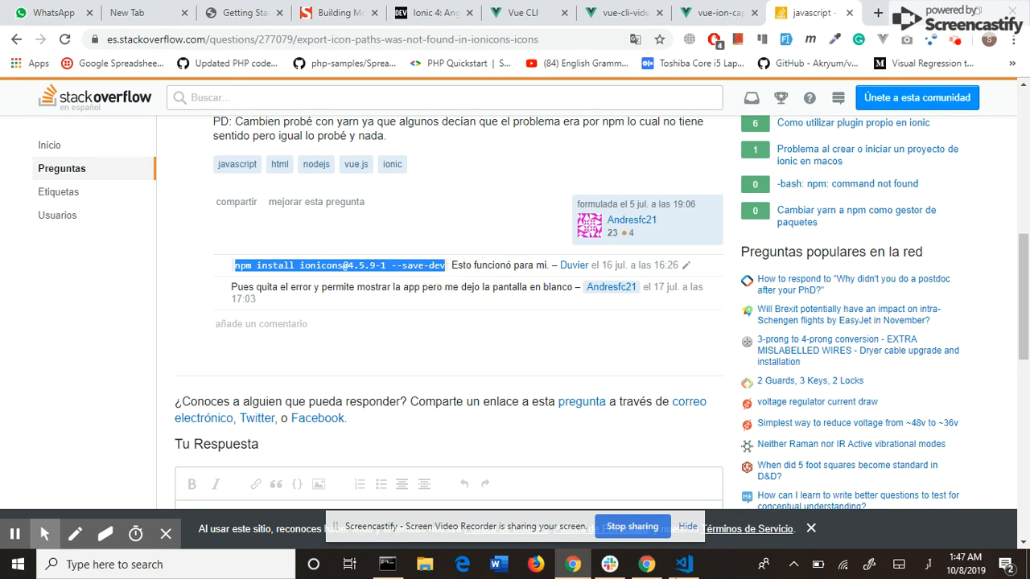
click(386, 564)
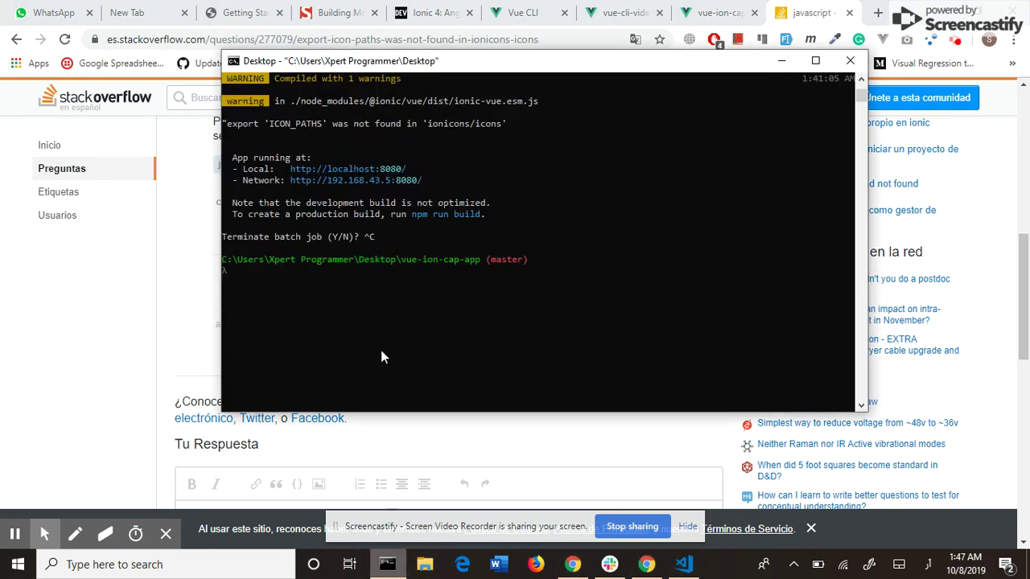
right_click(369, 241)
key(Return)
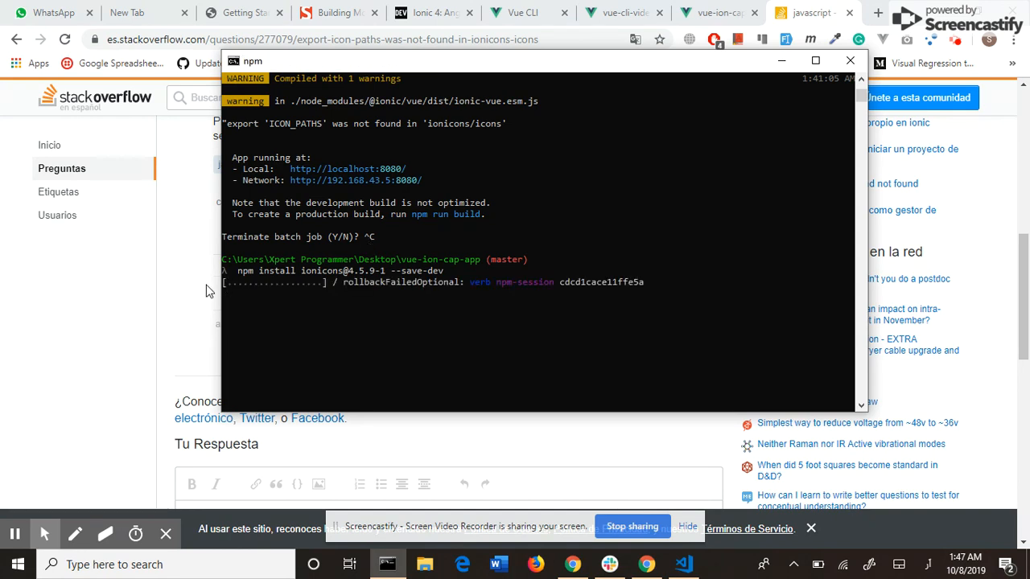
click(158, 302)
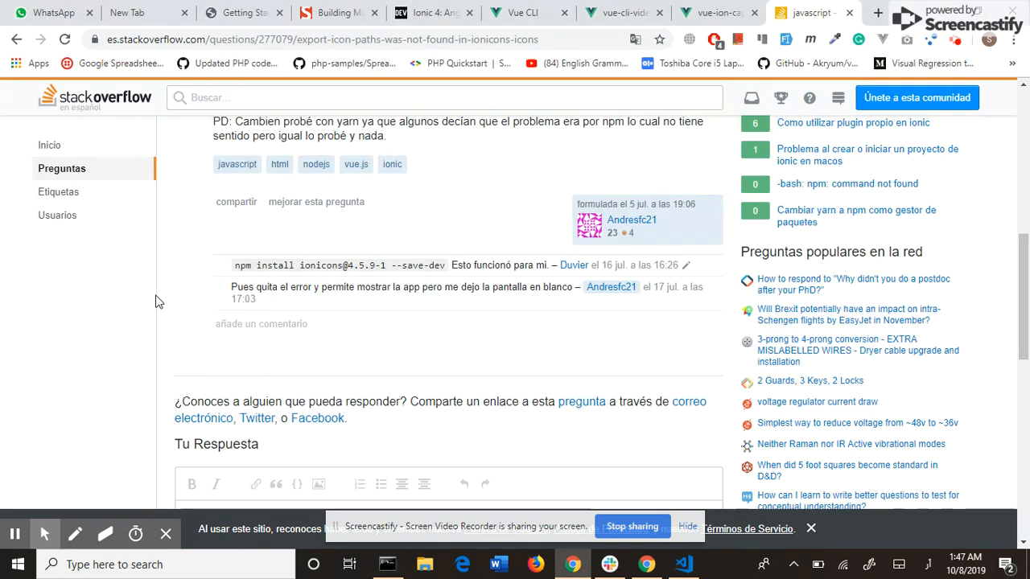
key(ctrl+5)
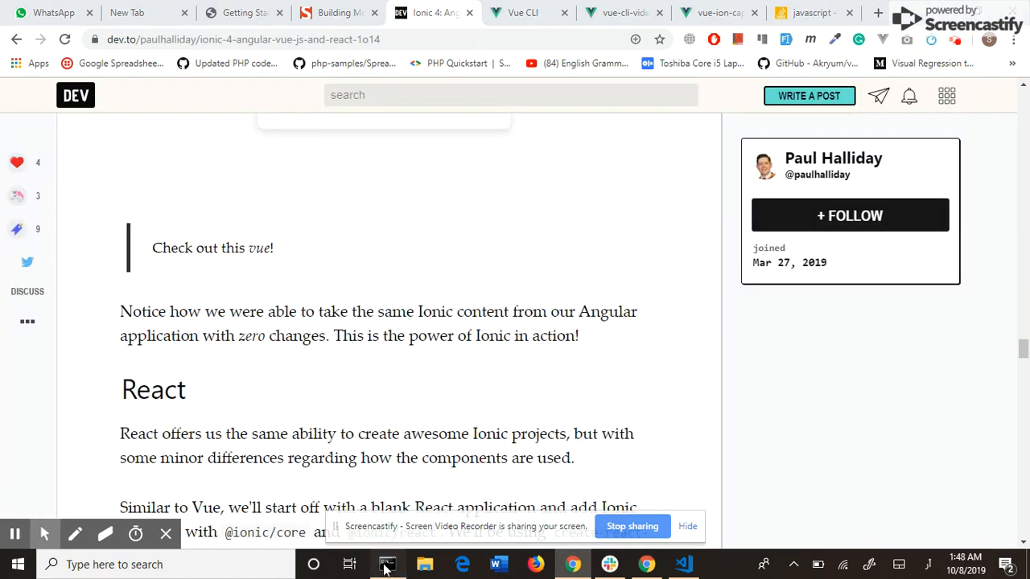
click(387, 565)
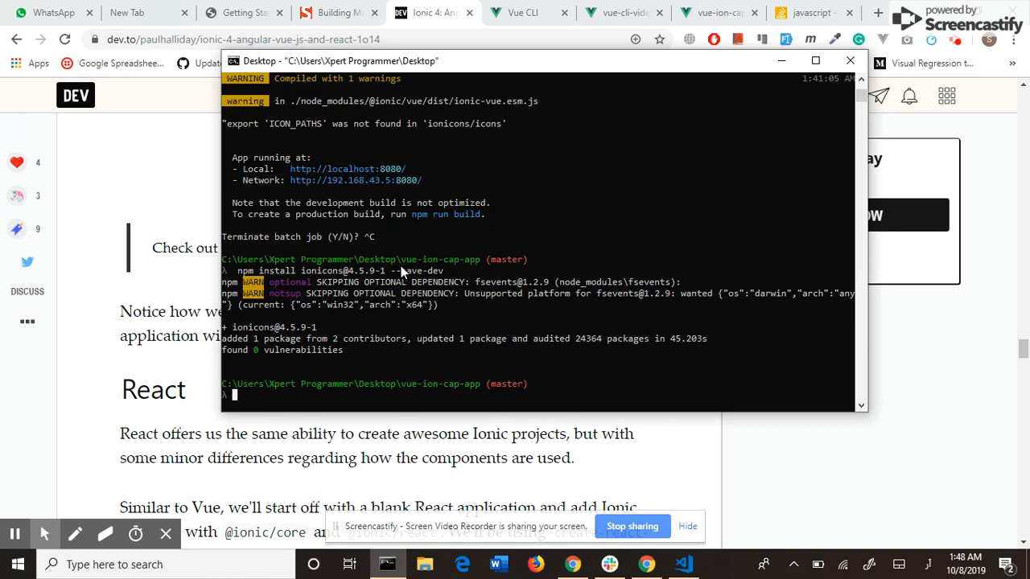
Step: Switch the keyboard input to English and restart the dev server with npm run serve
click(928, 565)
click(901, 436)
click(615, 368)
text(npm)
text( run serve)
key(Return)
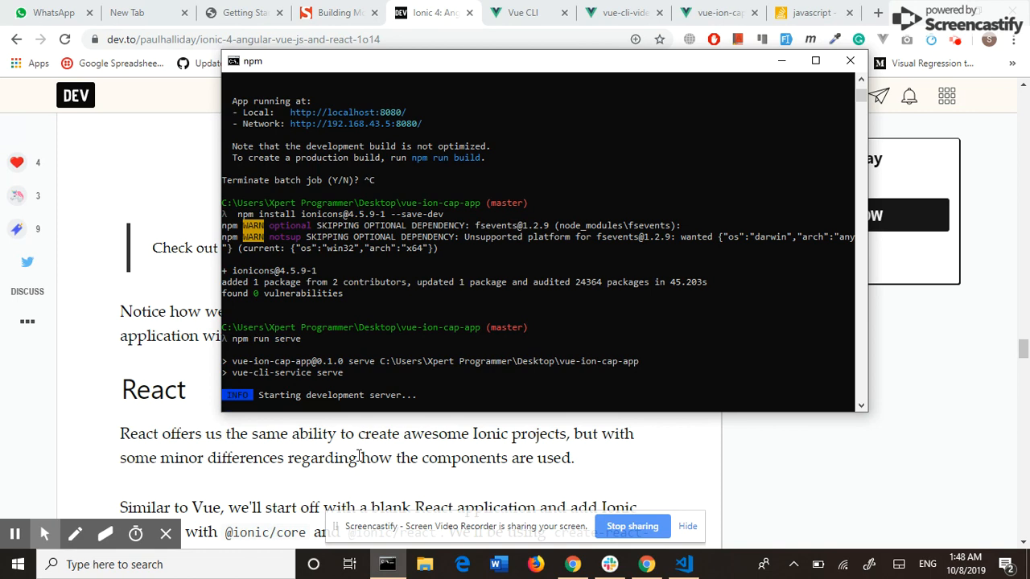
Step: Select the localhost:8080 address in the compile output and switch to the app tab
click(358, 451)
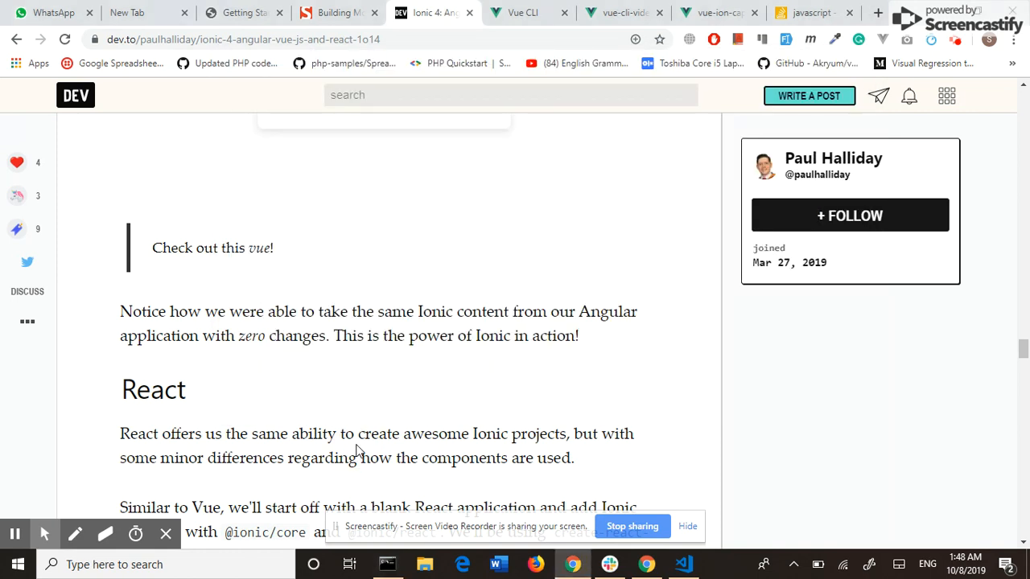
click(387, 564)
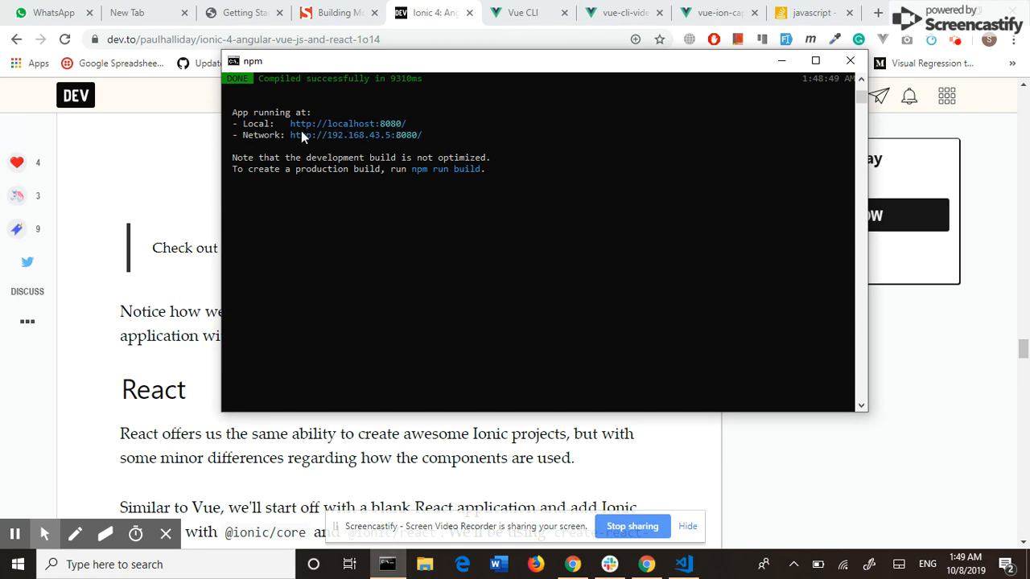
mouse_move(288, 123)
mouse_down()
mouse_move(418, 128)
mouse_move(406, 129)
mouse_up()
click(718, 12)
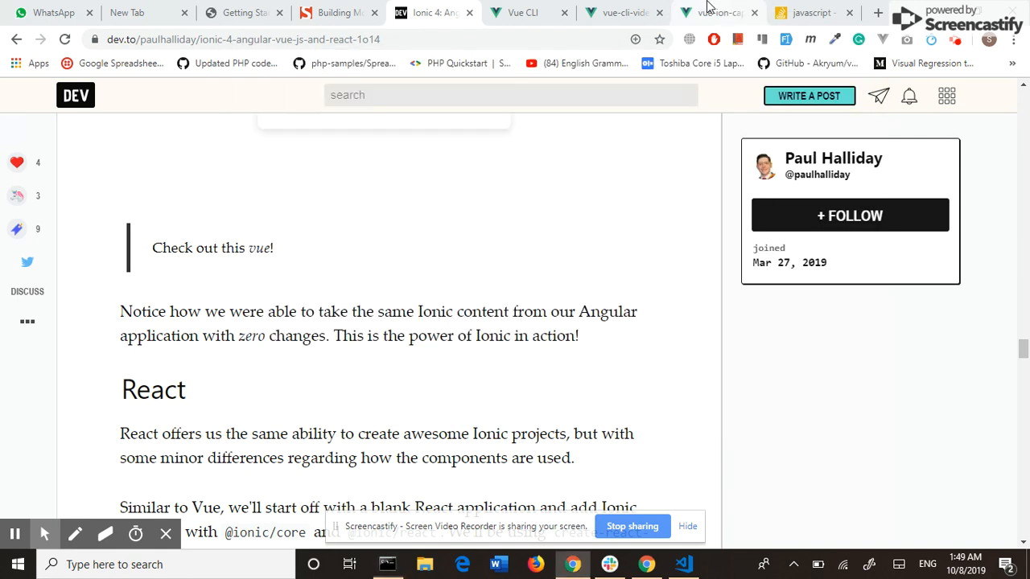
Step: Reload localhost:8080 to render the 'Hello, Ionic!' card and close DevTools
click(66, 39)
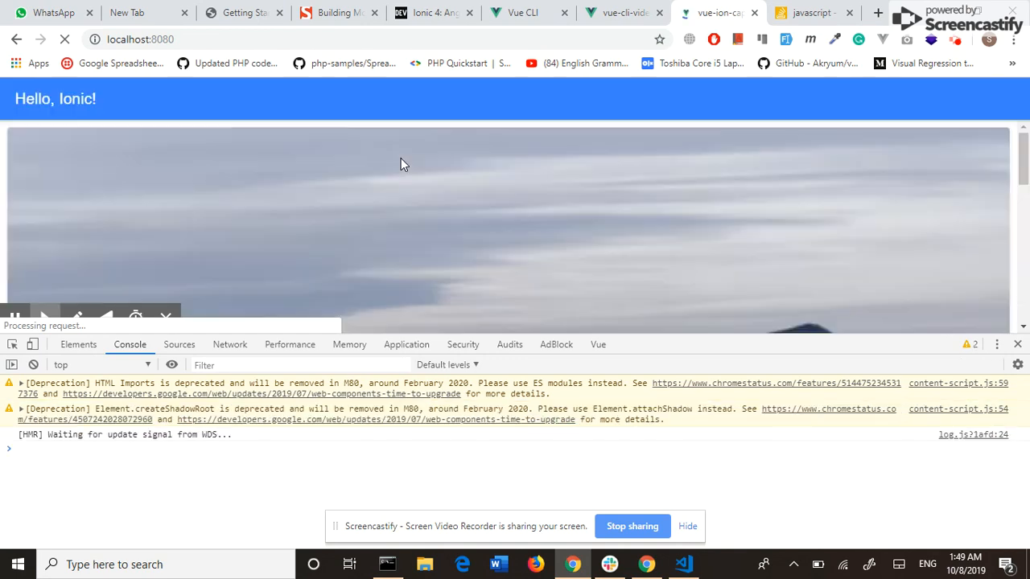
click(1018, 344)
drag(1023, 184, 1024, 250)
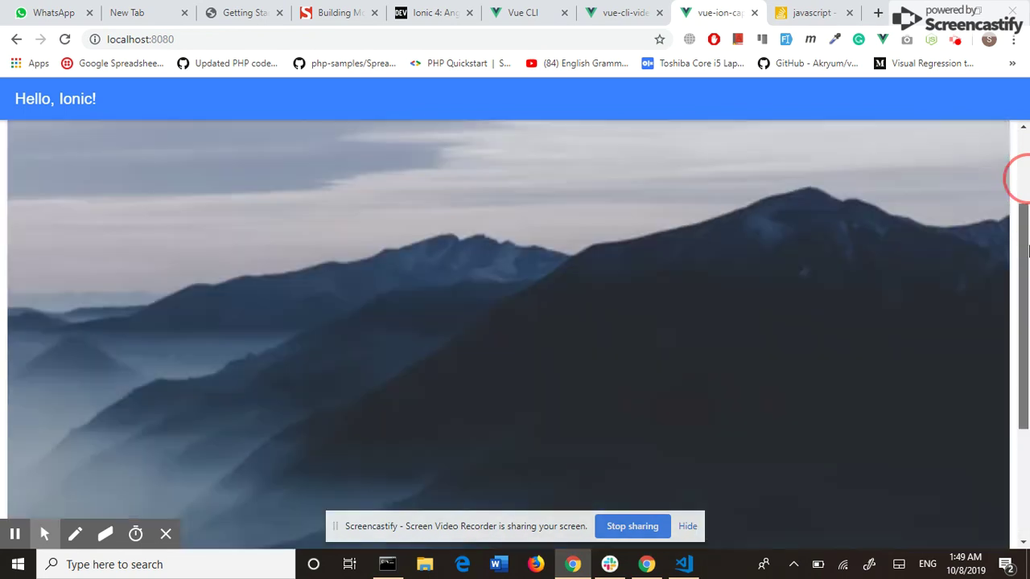
drag(1023, 177, 1024, 459)
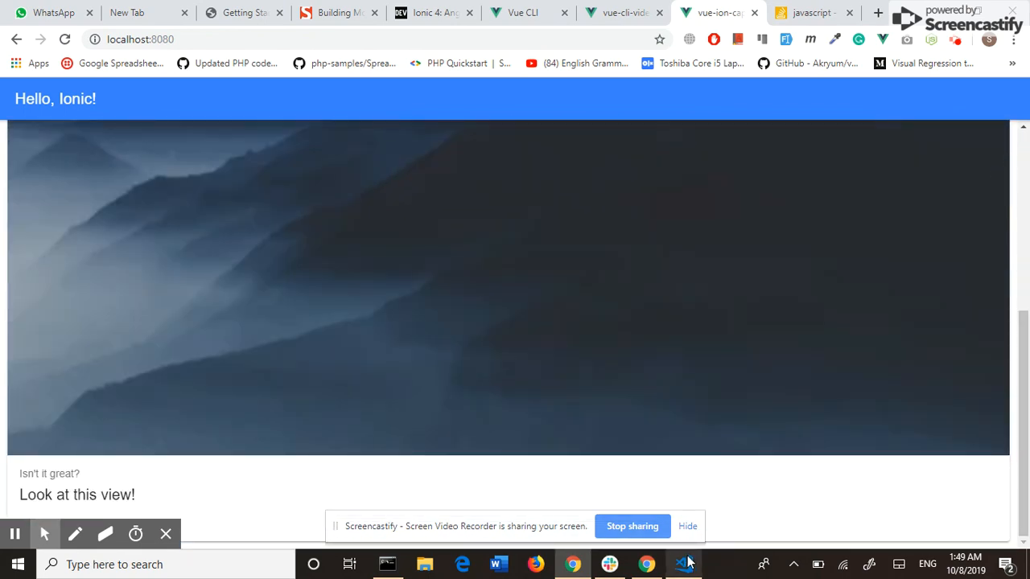
Step: Select the ion-header through ion-card markup in App.vue, then return to the running app
click(683, 564)
click(534, 173)
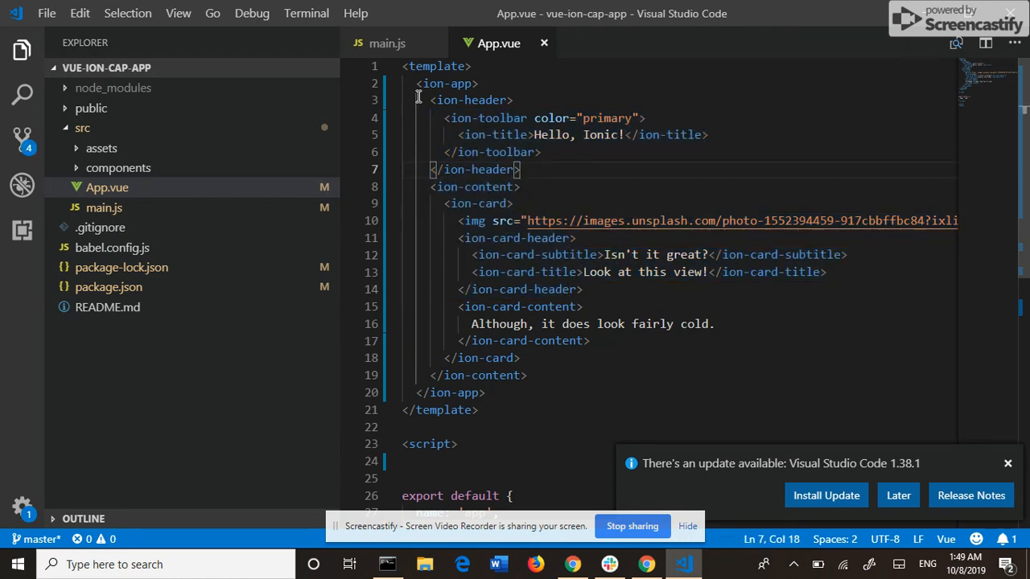
drag(432, 100, 523, 186)
drag(565, 238, 523, 358)
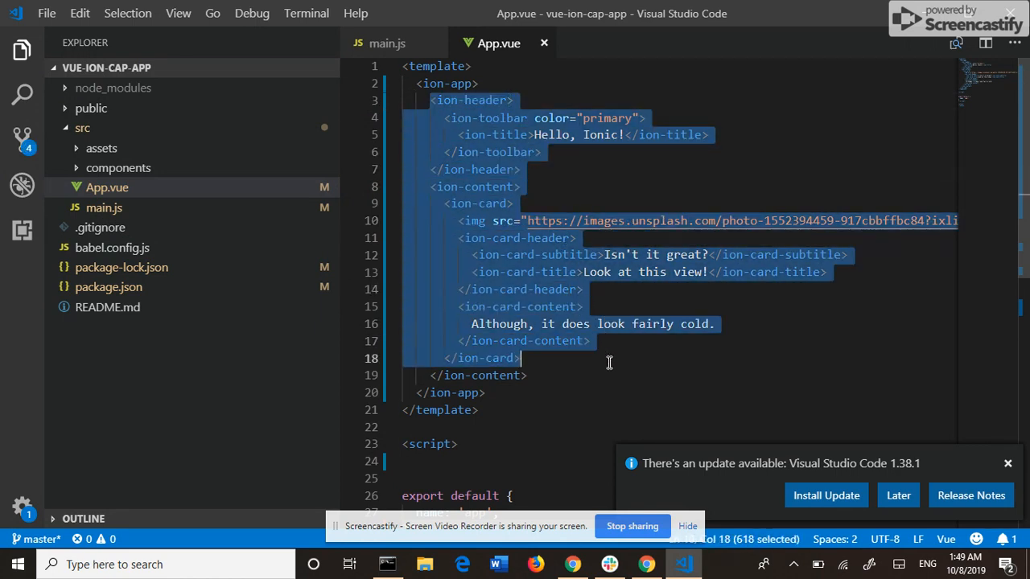
click(572, 564)
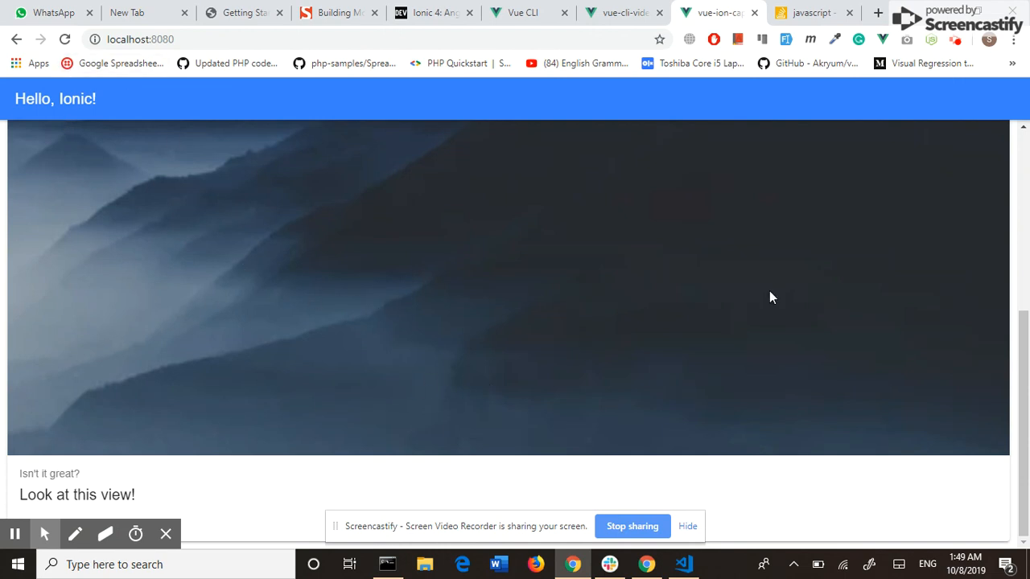
drag(1024, 426, 1024, 354)
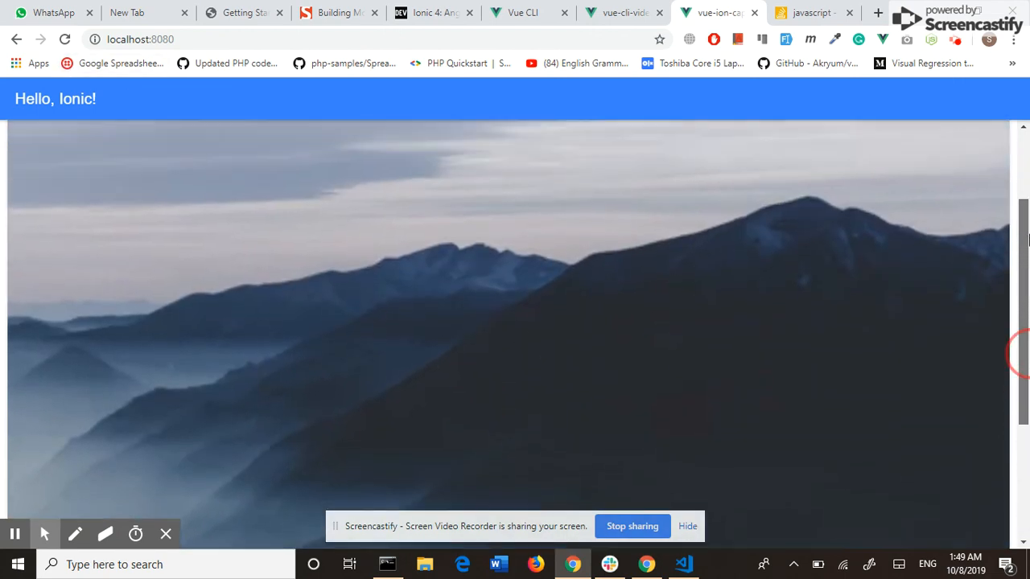
drag(1023, 241, 1026, 161)
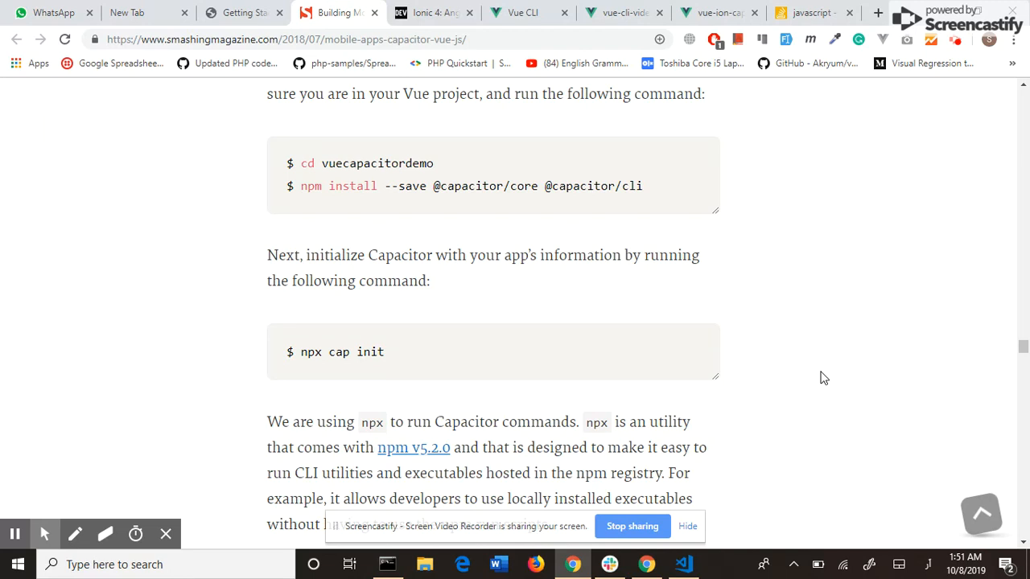
mouse_move(493, 175)
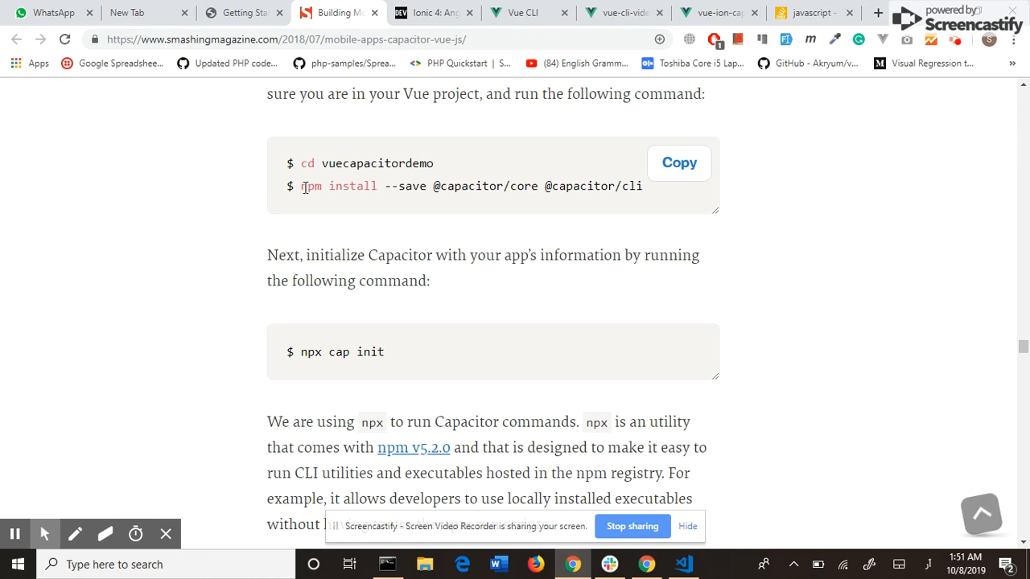
Step: Copy the Capacitor install command from the article and stop the dev server with Ctrl+C twice
drag(301, 187, 660, 191)
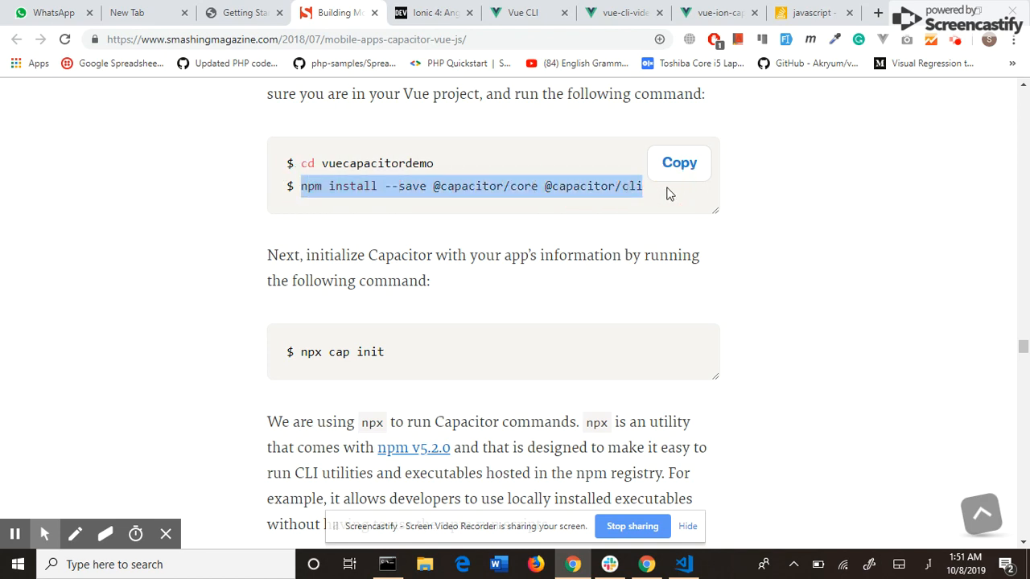
right_click(624, 146)
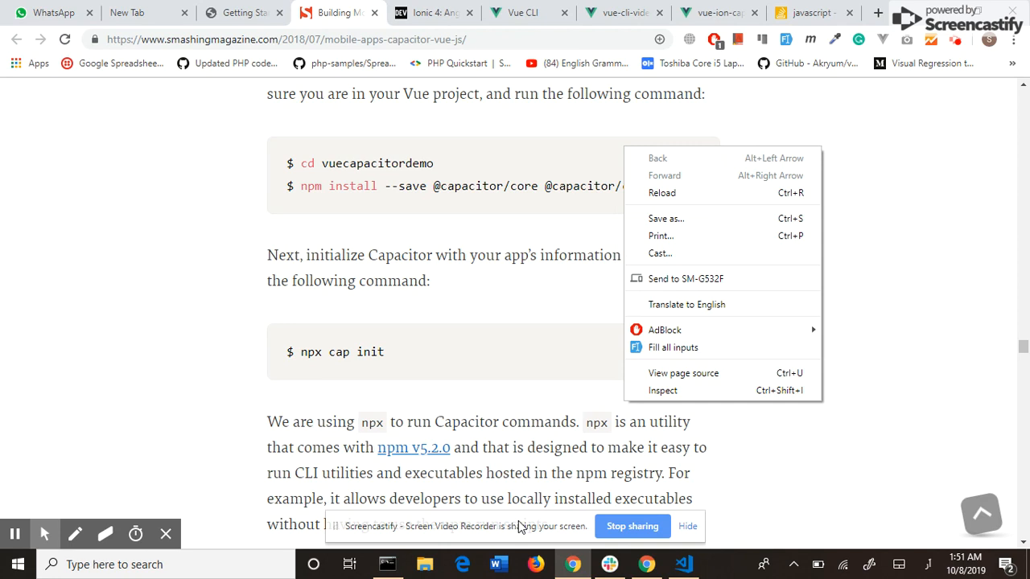
click(493, 442)
click(387, 564)
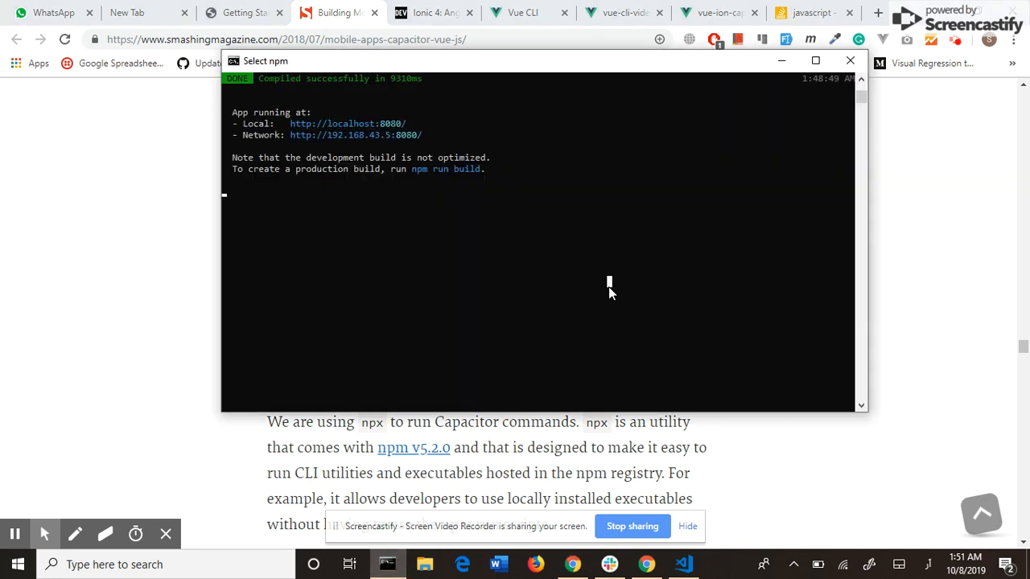
right_click(608, 286)
key(ctrl+c)
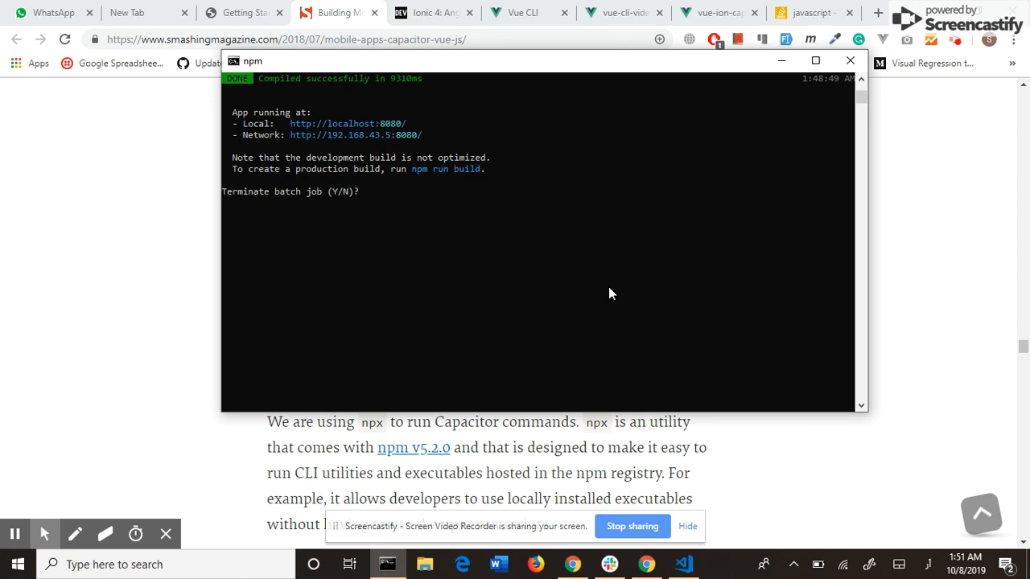
key(ctrl+c)
text(npm install --save @capacitor/core @capacitor/cli)
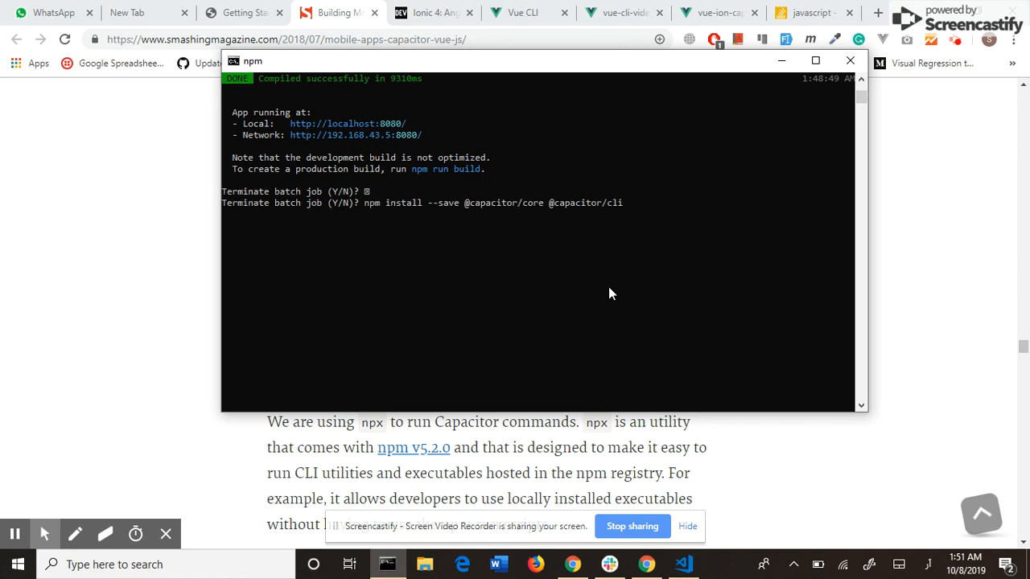
key(Return)
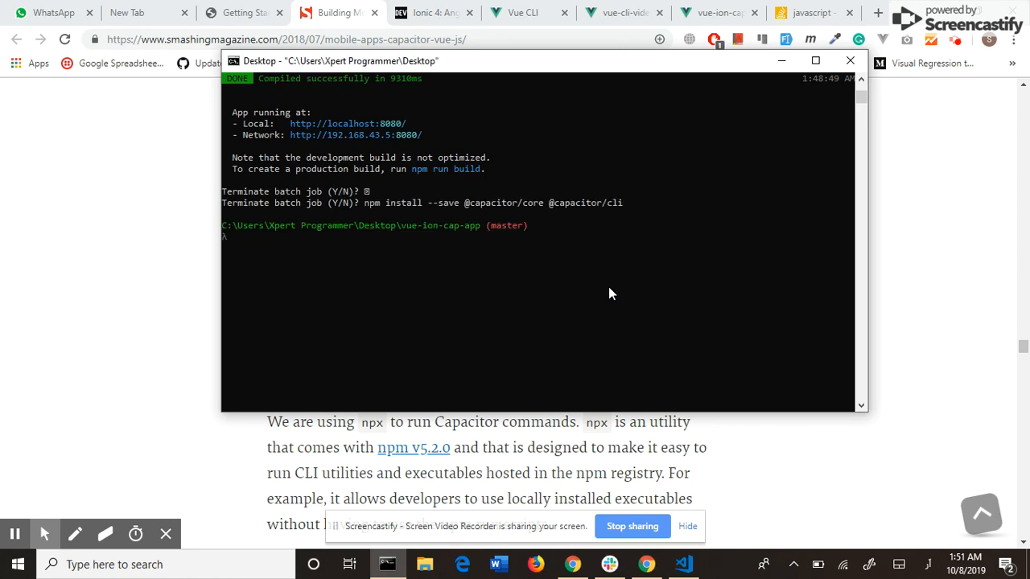
text(^C)
key(Return)
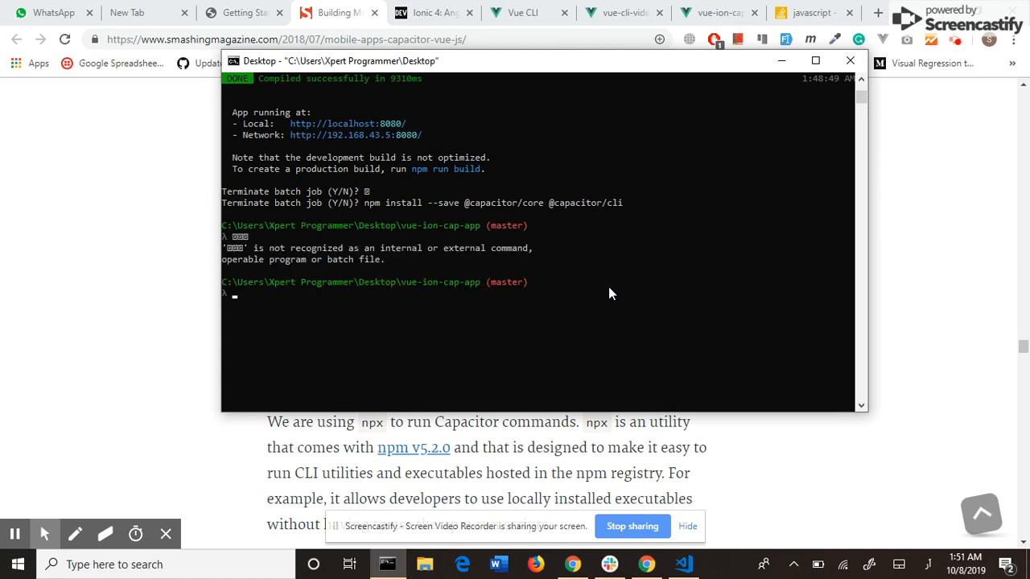
click(965, 563)
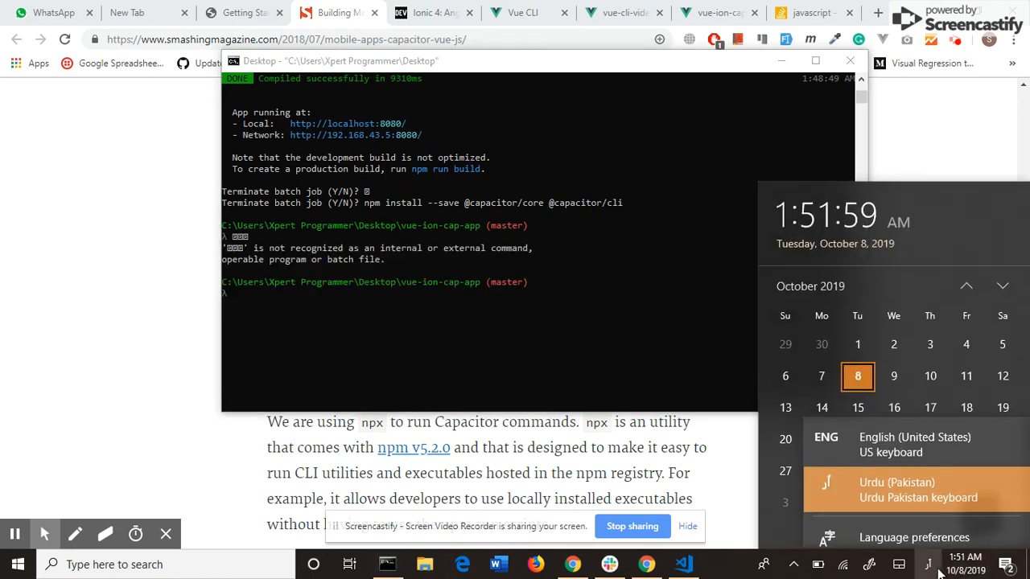
key(super+space)
click(894, 434)
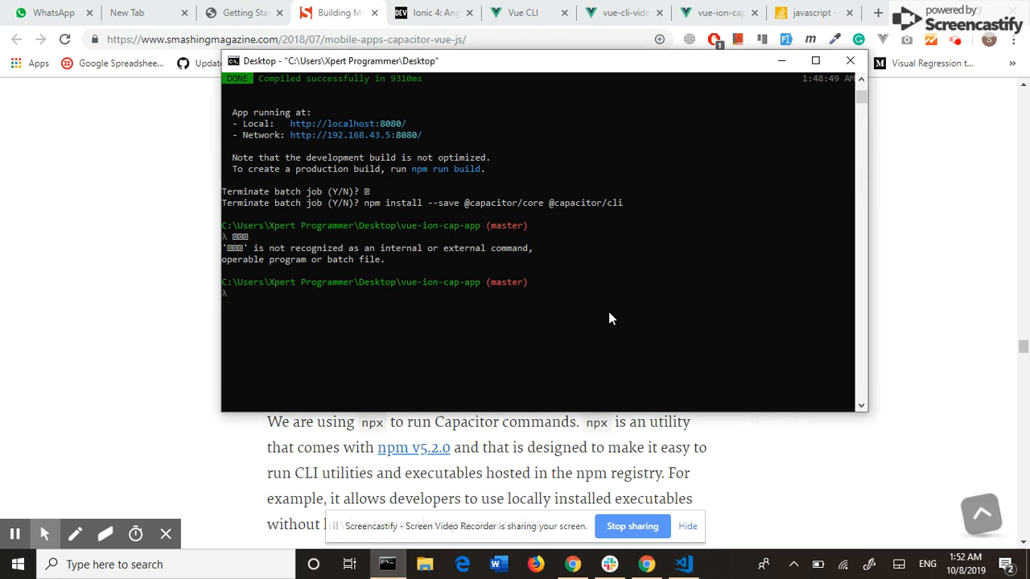
click(609, 311)
text(cls)
key(Return)
text(npm install --save @capacitor/core @capacitor/cli)
key(Return)
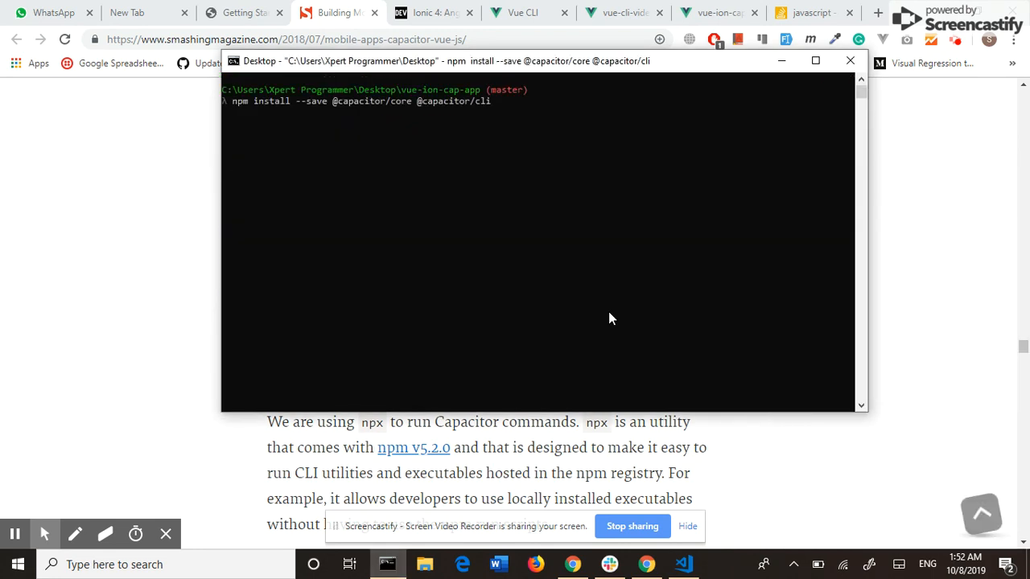
click(316, 470)
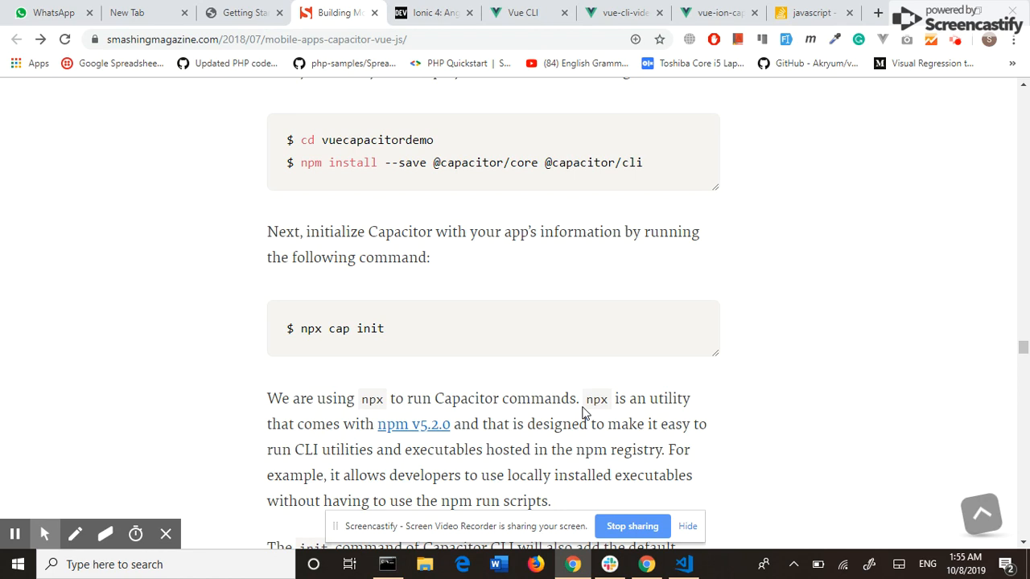
Step: Run 'npx cap init' from the article, accepting the default app name App and package ID com.example.app
drag(300, 328, 385, 328)
key(ctrl+c)
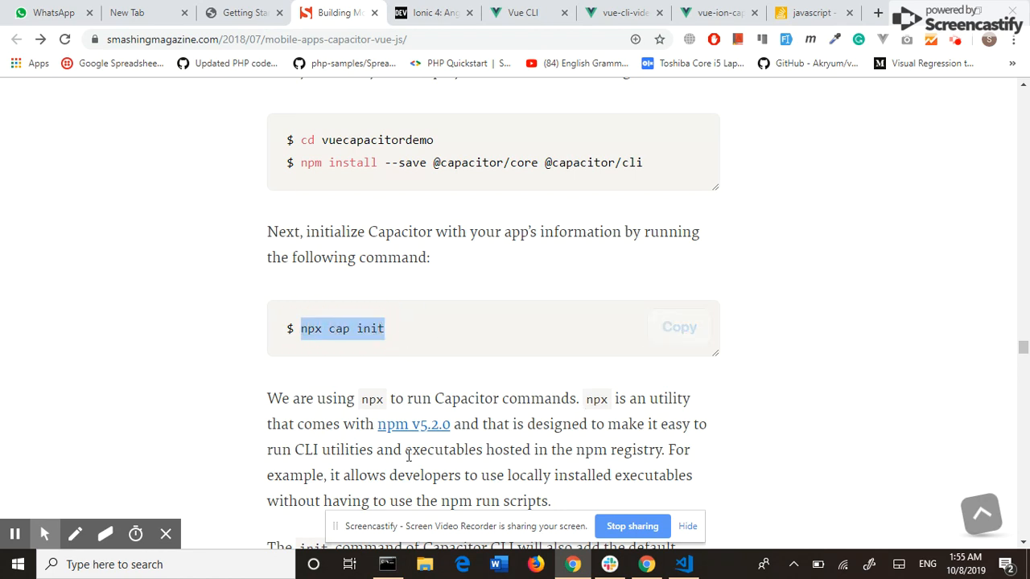
click(387, 564)
right_click(385, 276)
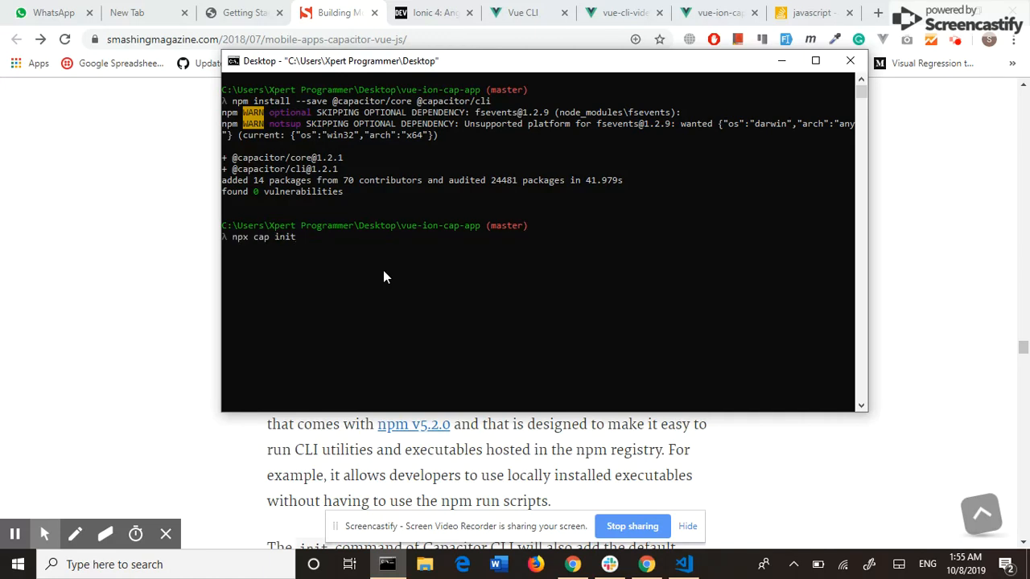
key(Return)
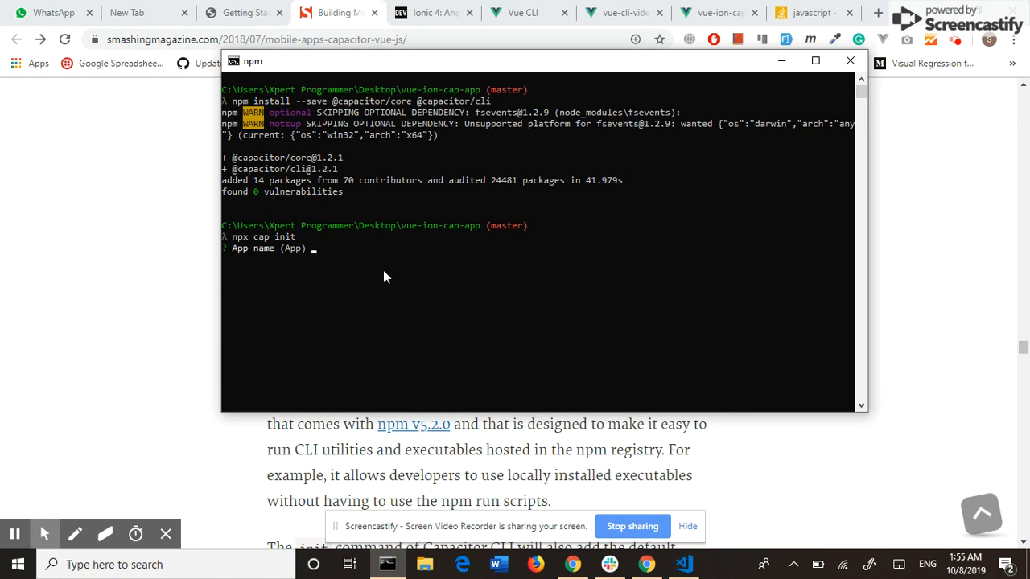
key(Return)
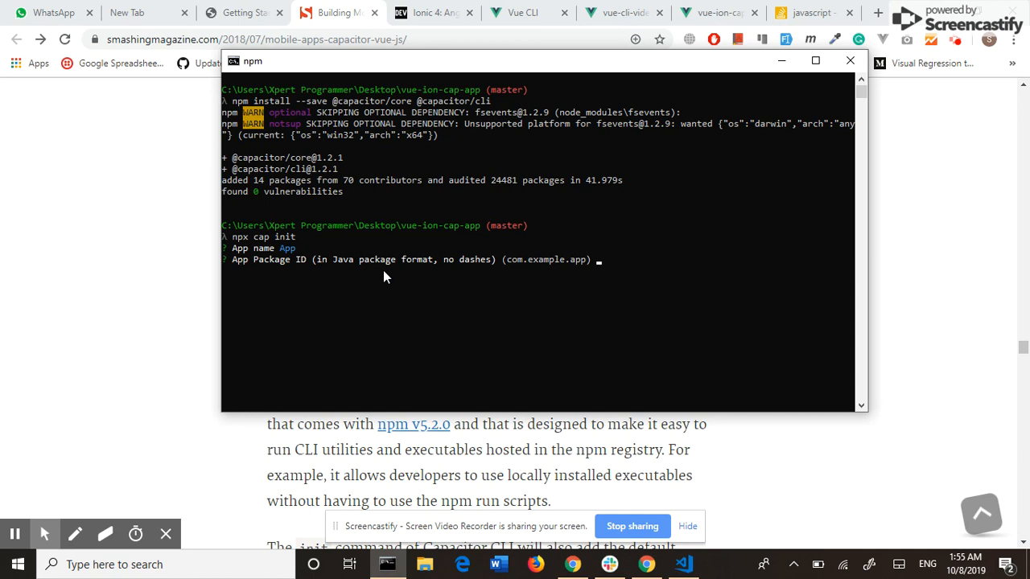
key(Return)
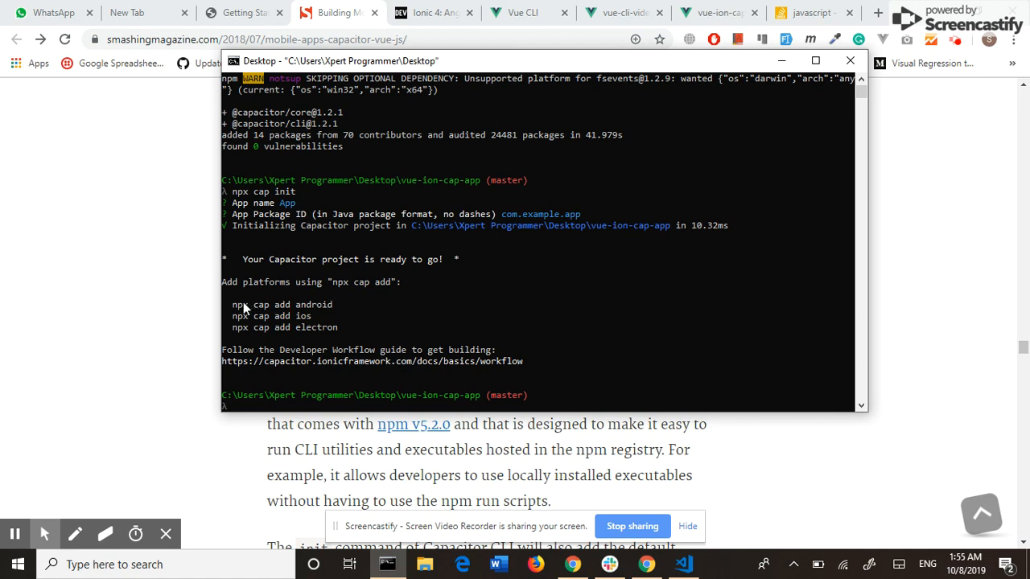
Step: Run 'npx cap add android' copied from the init output; it fails for missing www directory
drag(233, 305, 348, 307)
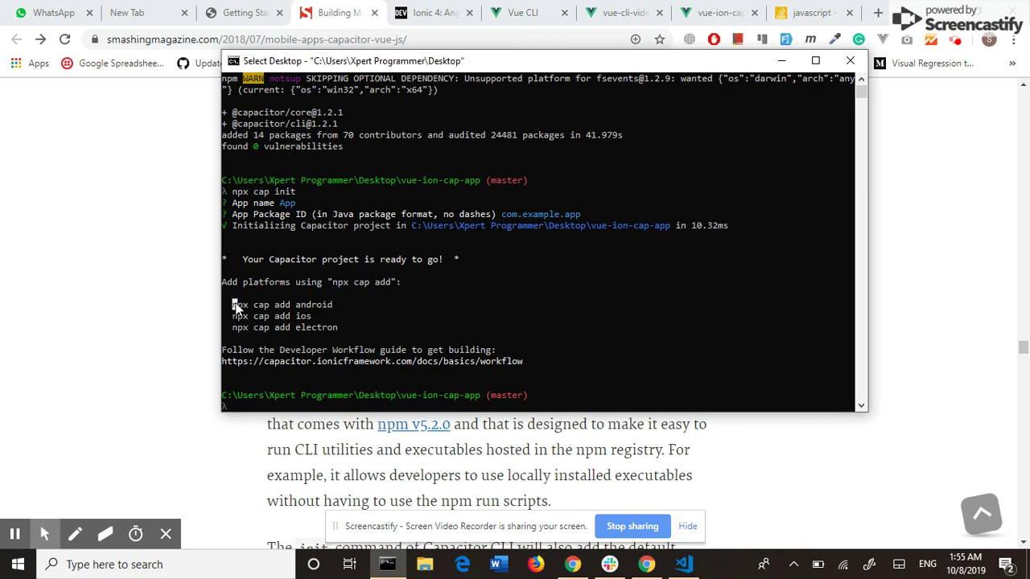
right_click(335, 312)
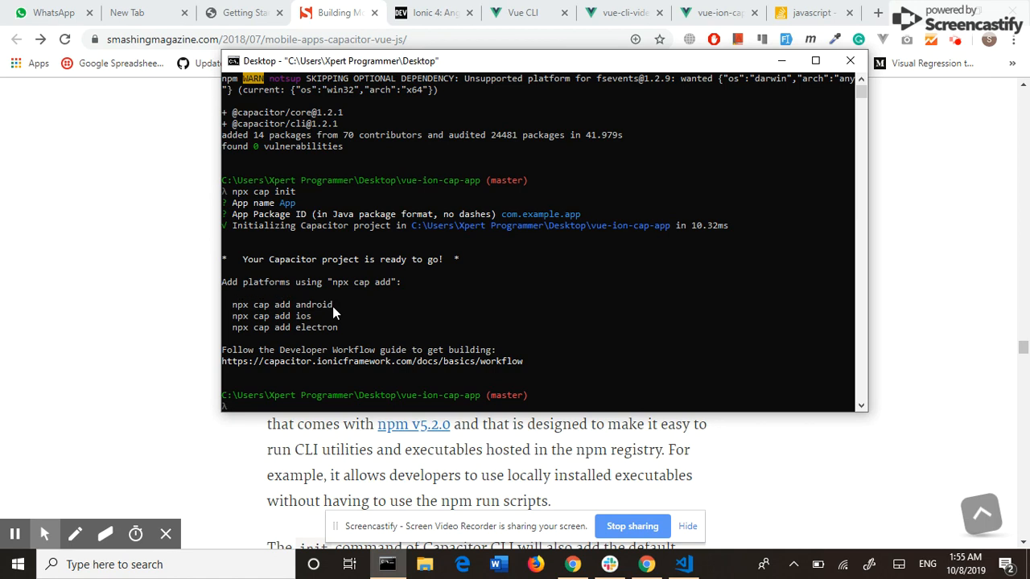
right_click(441, 312)
key(Return)
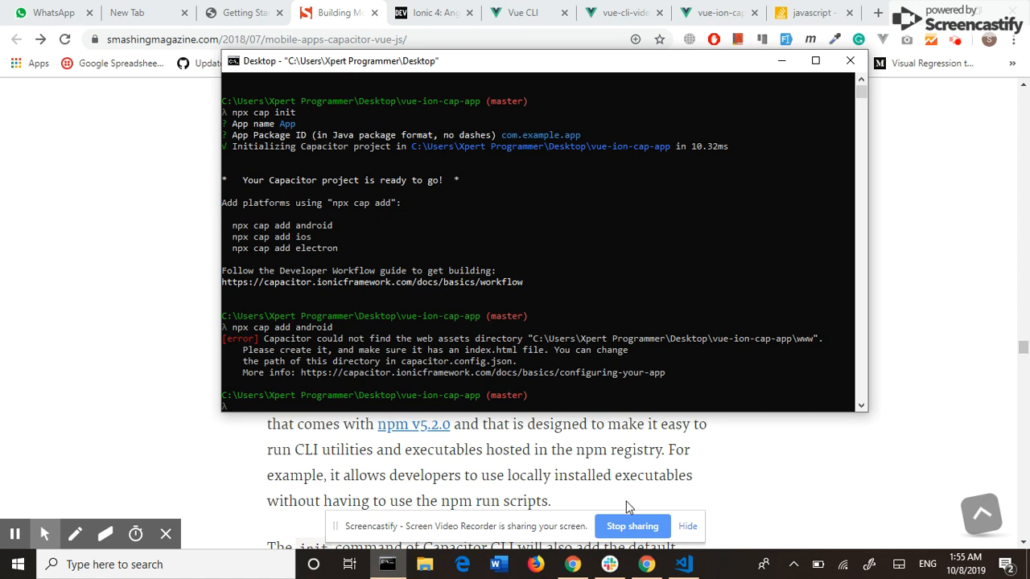
Step: Check the project tree in VS Code, collapsing src, then return to the terminal
click(683, 564)
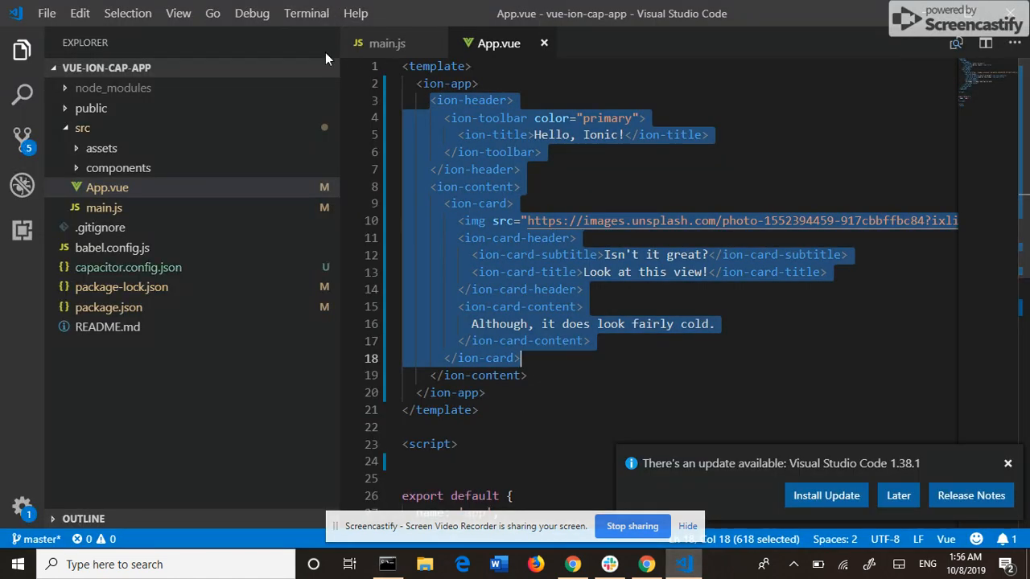
click(82, 128)
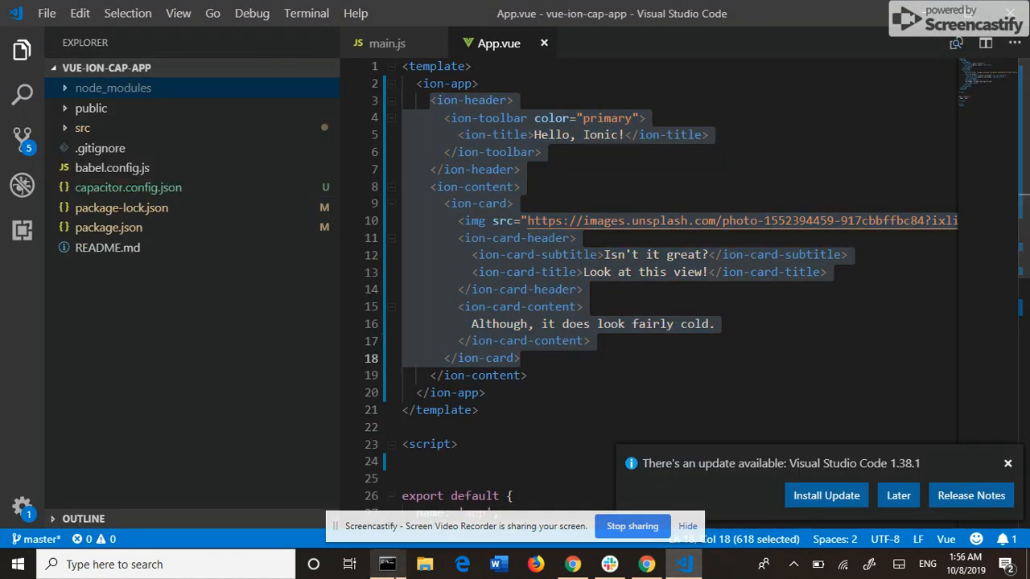
click(387, 564)
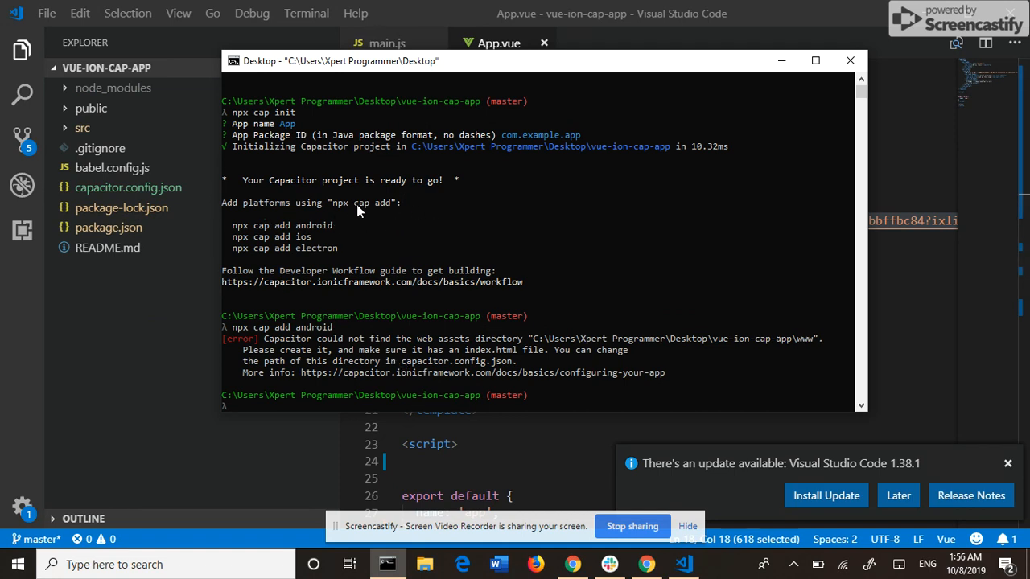
Step: Run npm run build so the production build writes a dist directory
click(520, 339)
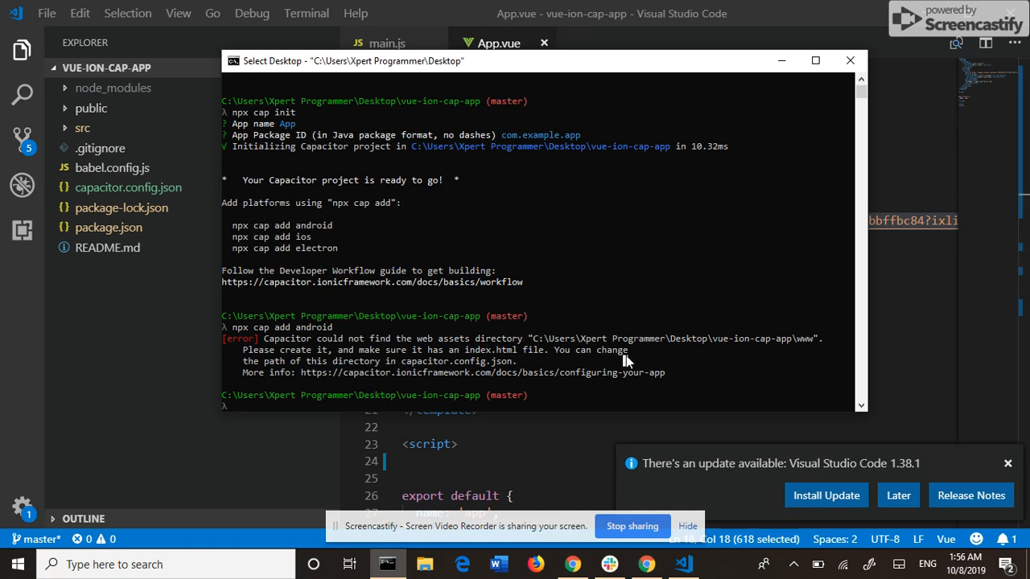
text(npm run b)
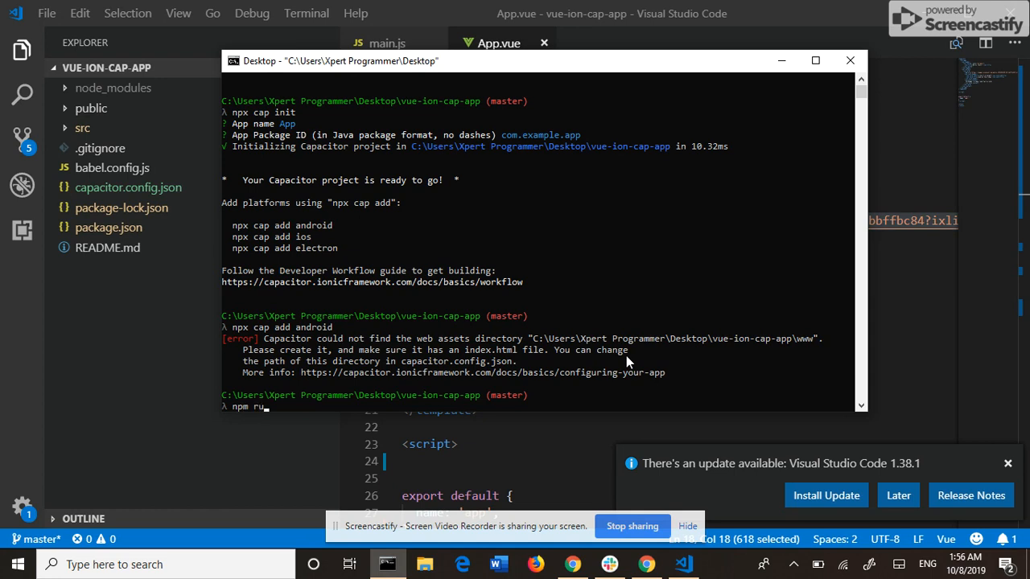
text(uild)
key(Return)
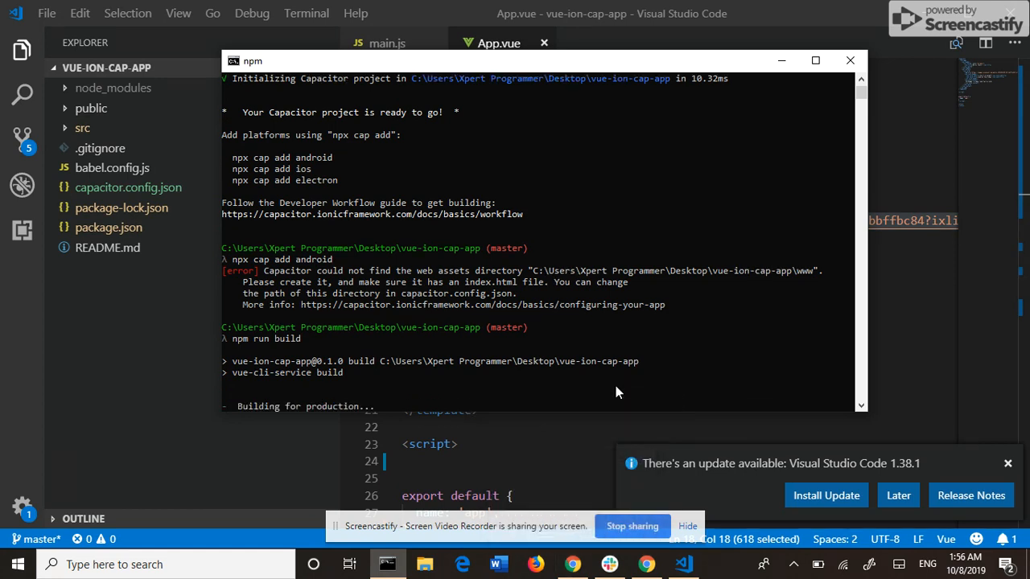
click(573, 564)
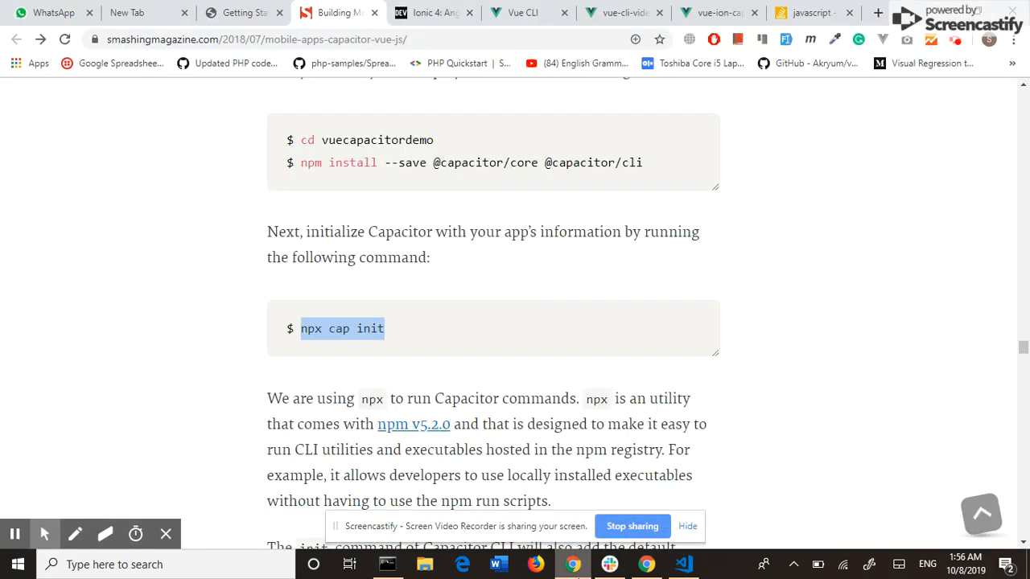
click(682, 568)
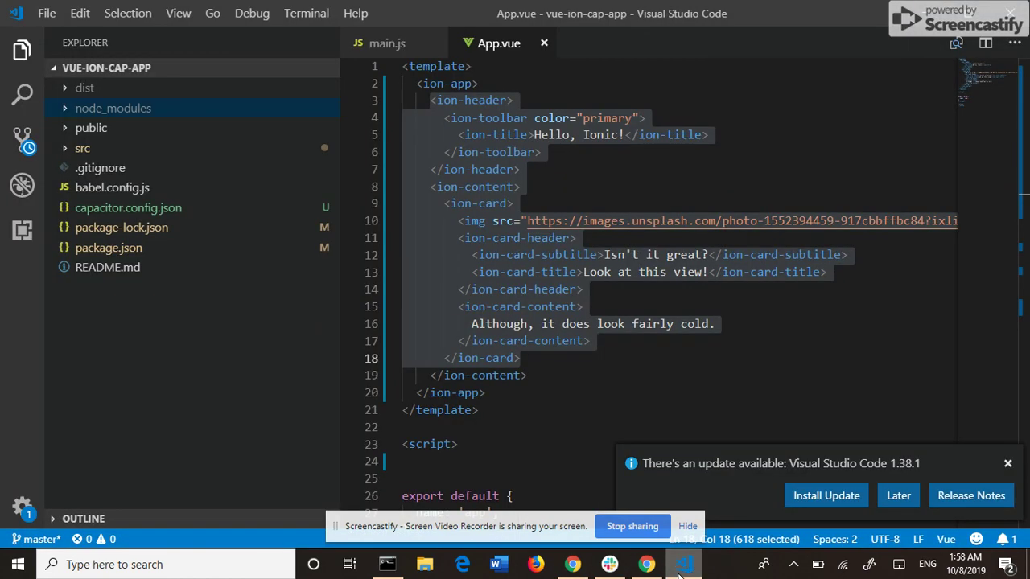
click(386, 566)
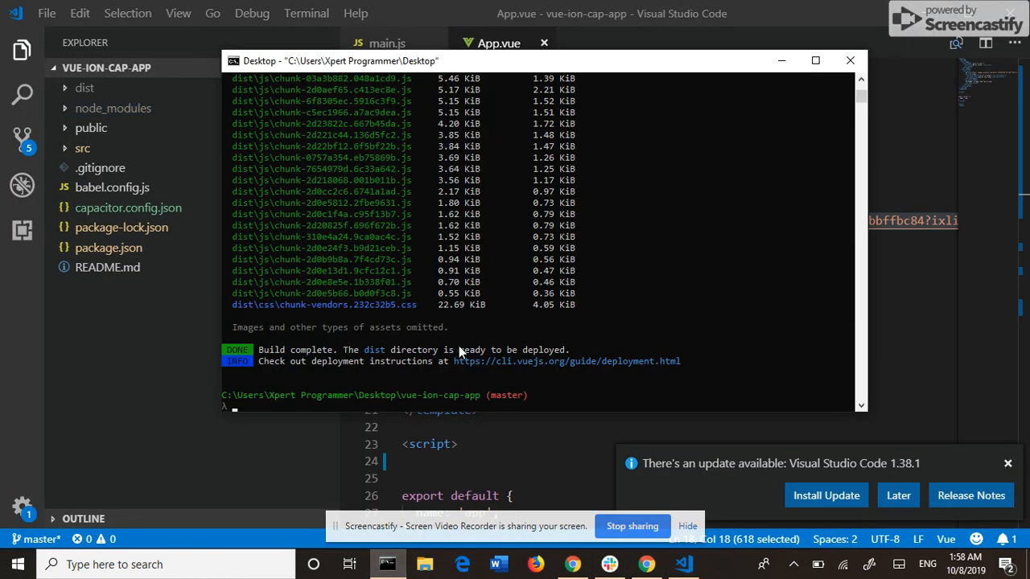
drag(376, 350, 469, 351)
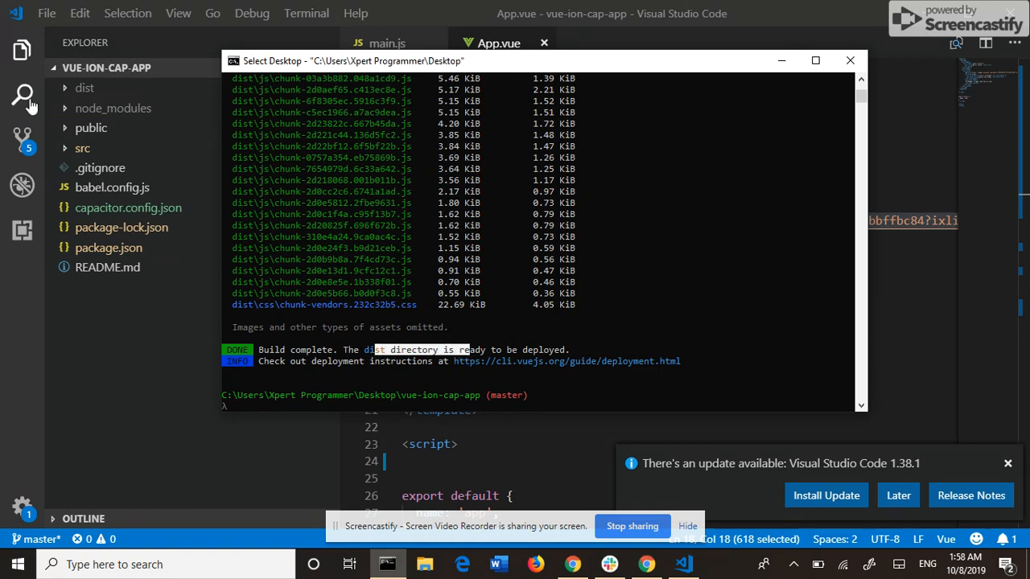
Step: Reveal the new dist folder with index.html, css, img and js in the Explorer
click(781, 64)
click(84, 88)
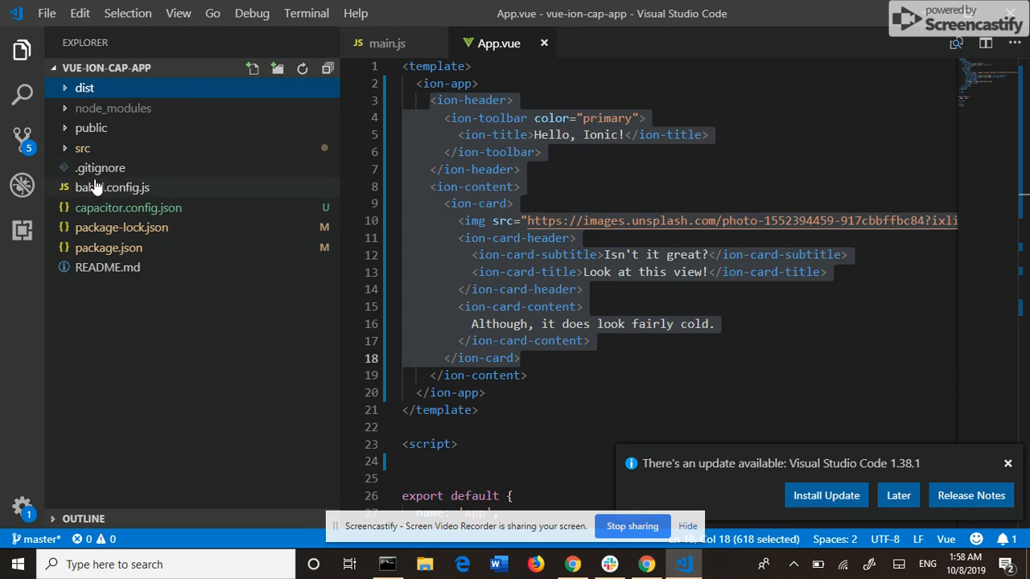
Step: Change webDir from "www" to "dist" in capacitor.config.json and save it
click(96, 211)
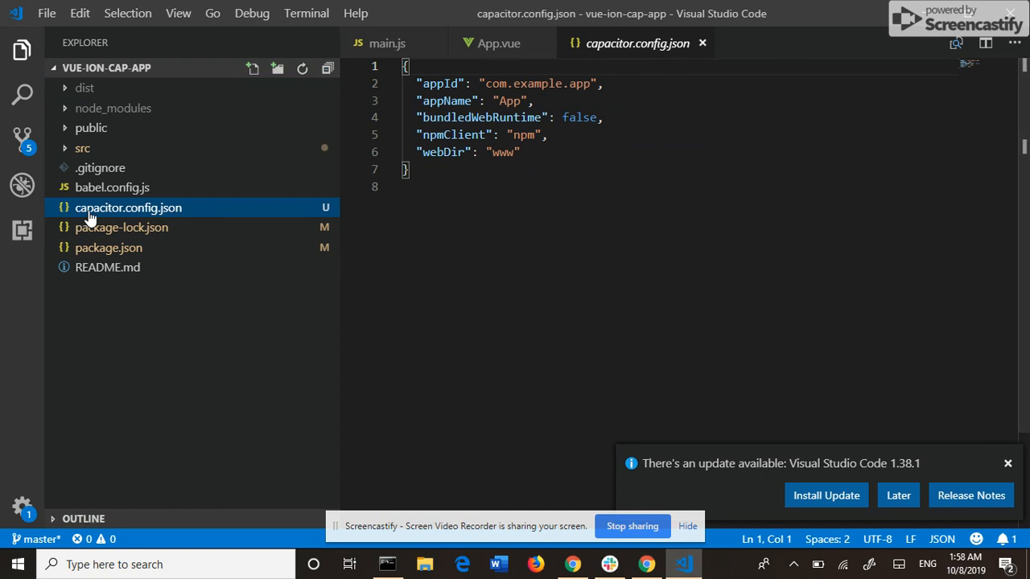
double_click(504, 153)
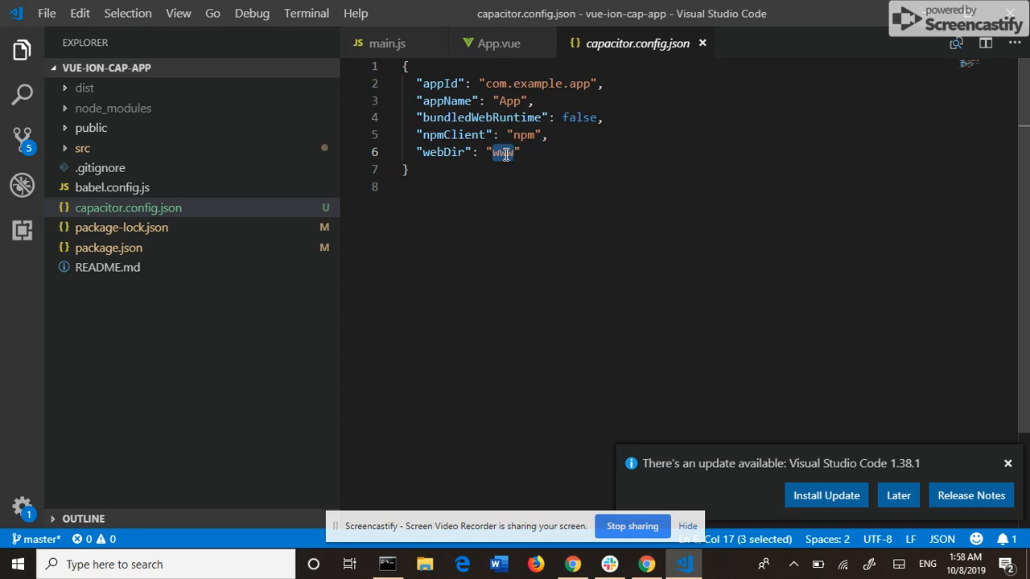
text(dist)
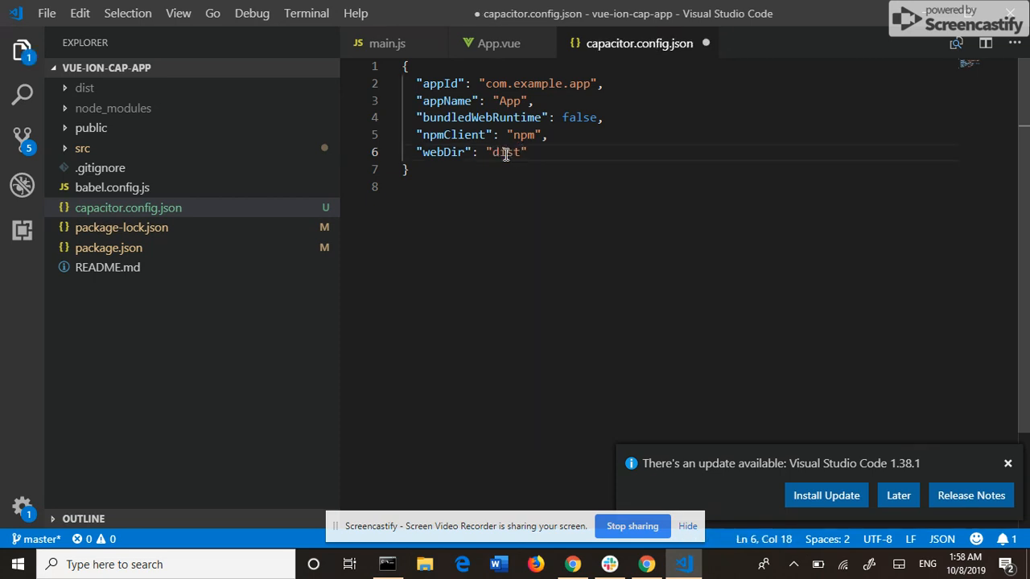
key(ctrl+s)
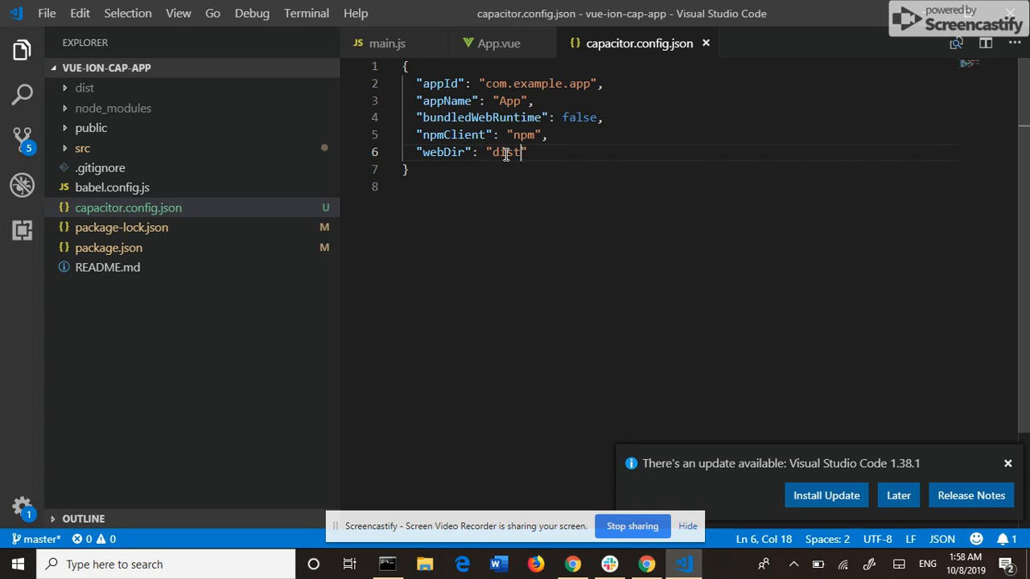
Step: Run npx cap add android to add the Android platform, then check the article
click(387, 564)
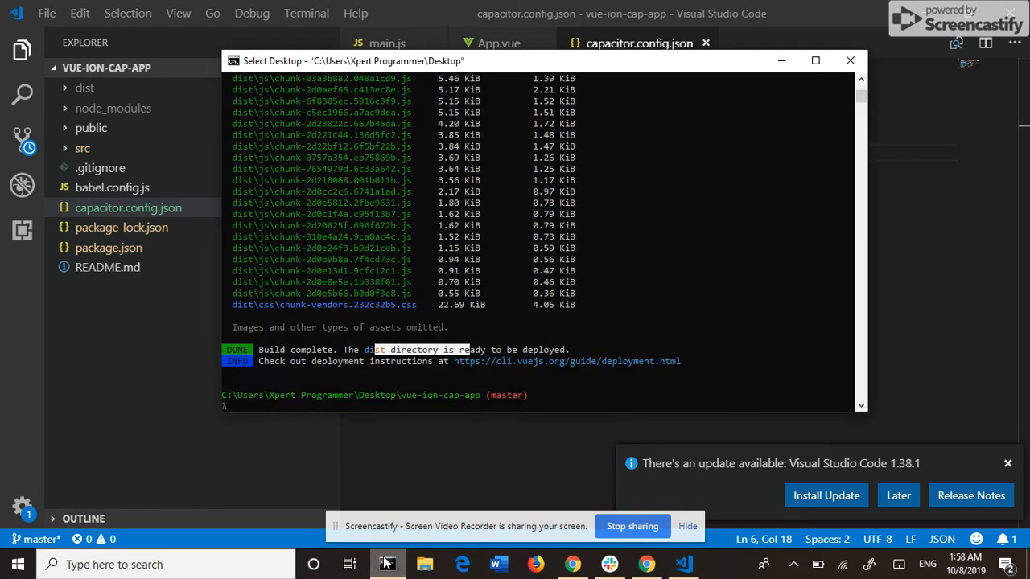
right_click(483, 296)
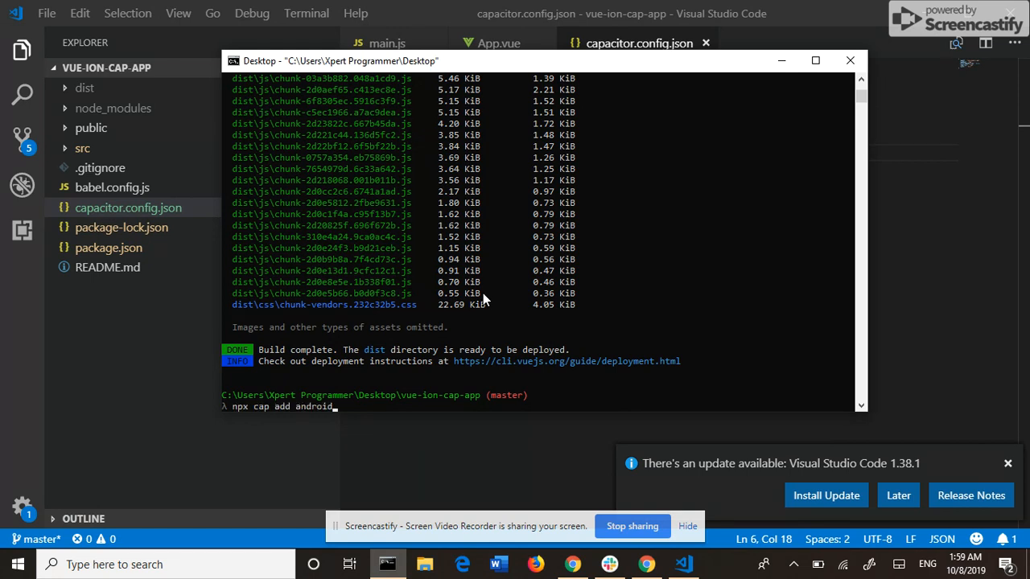
key(Return)
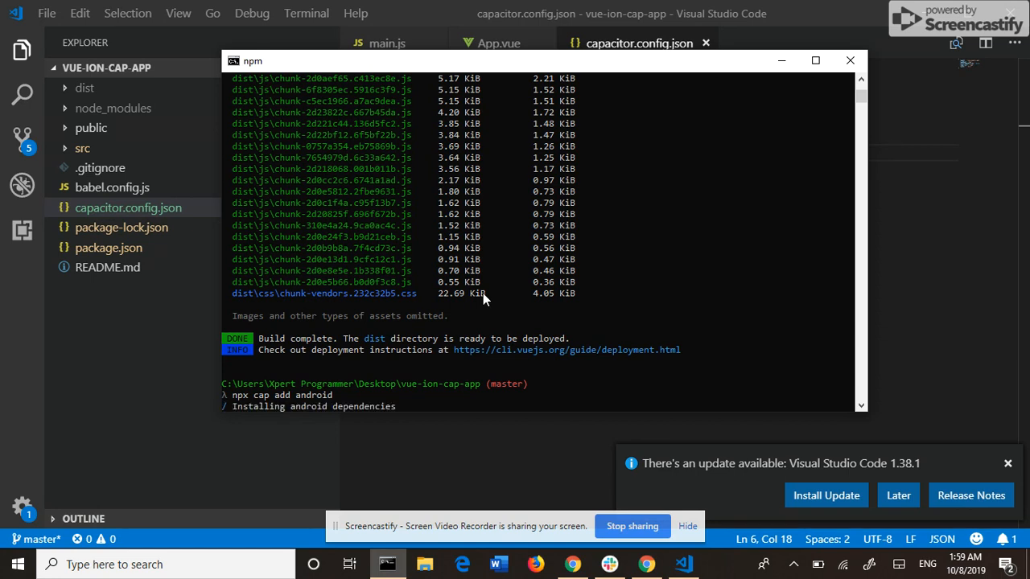
click(573, 564)
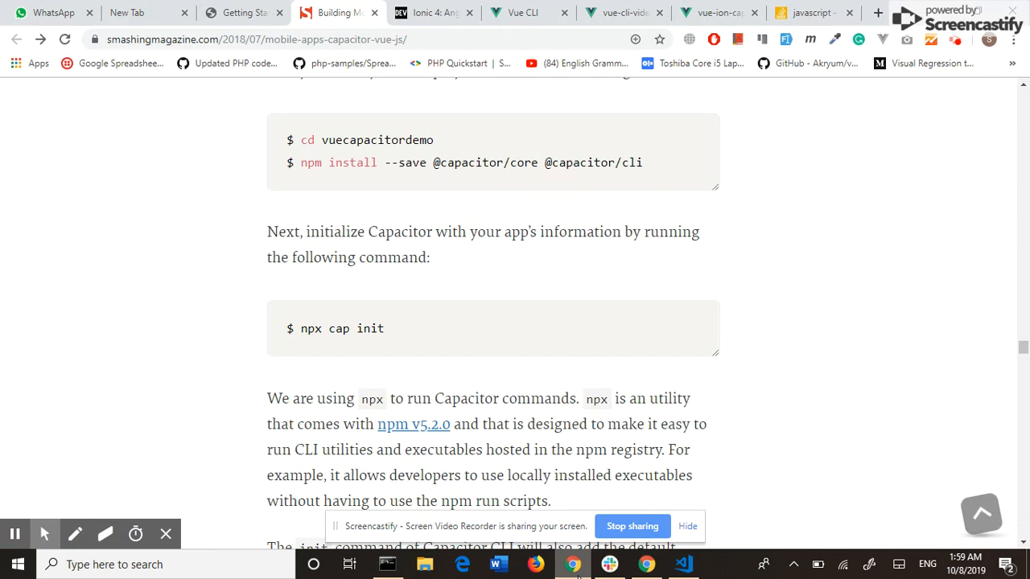
Step: Copy the npx cap copy command from the tutorial article
click(387, 566)
click(387, 566)
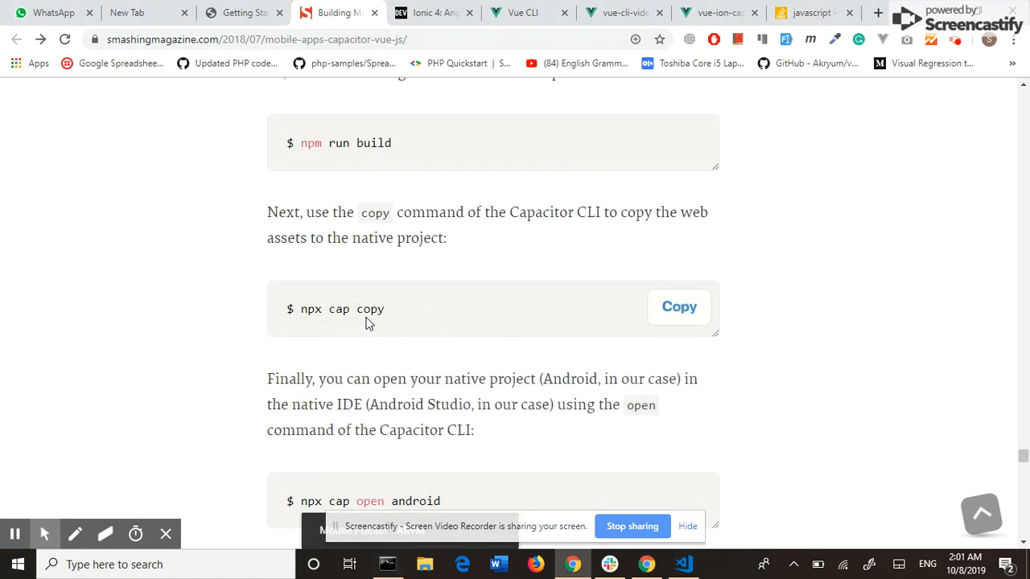
drag(315, 214, 445, 215)
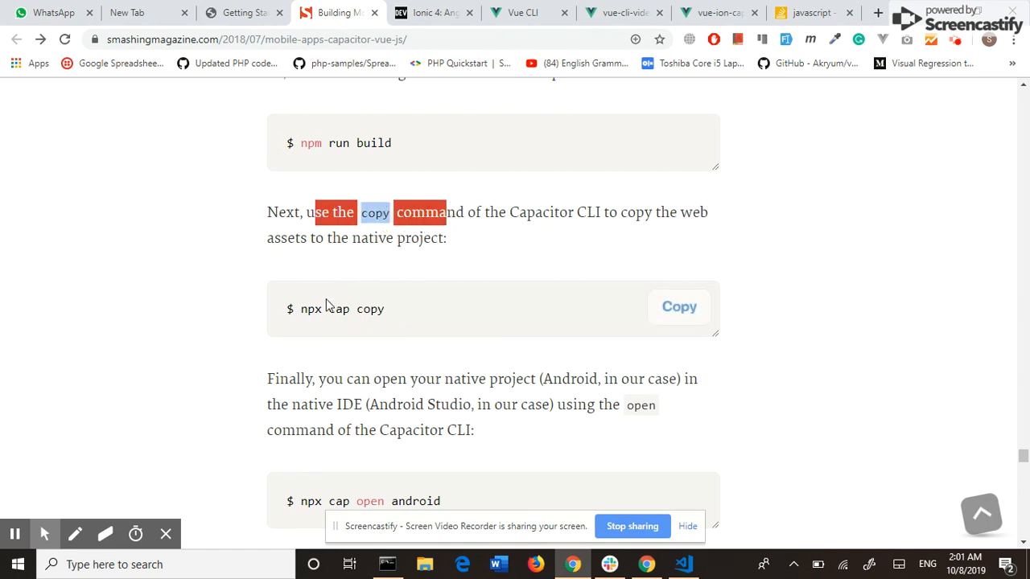
drag(301, 308, 386, 309)
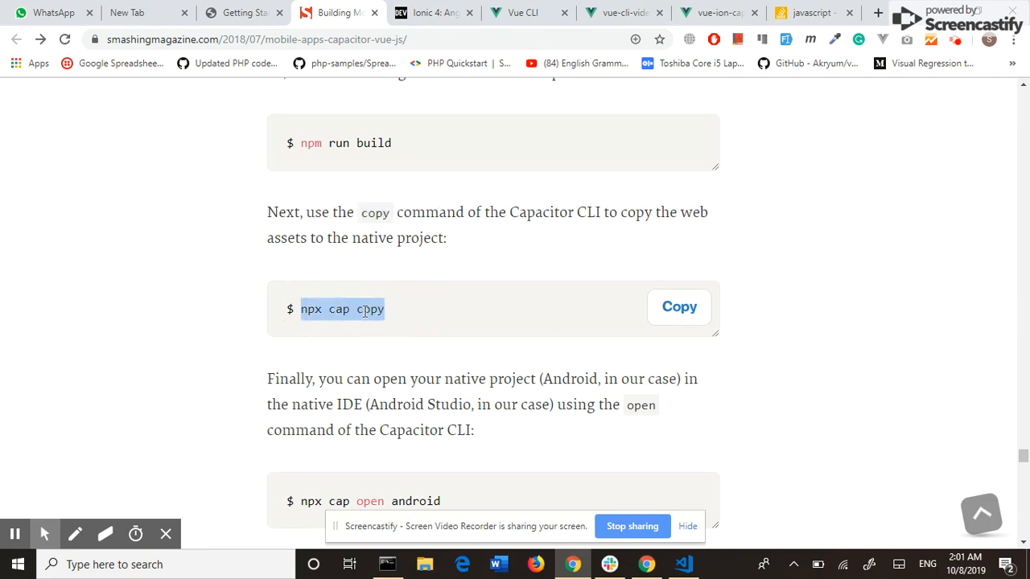
right_click(371, 314)
click(398, 323)
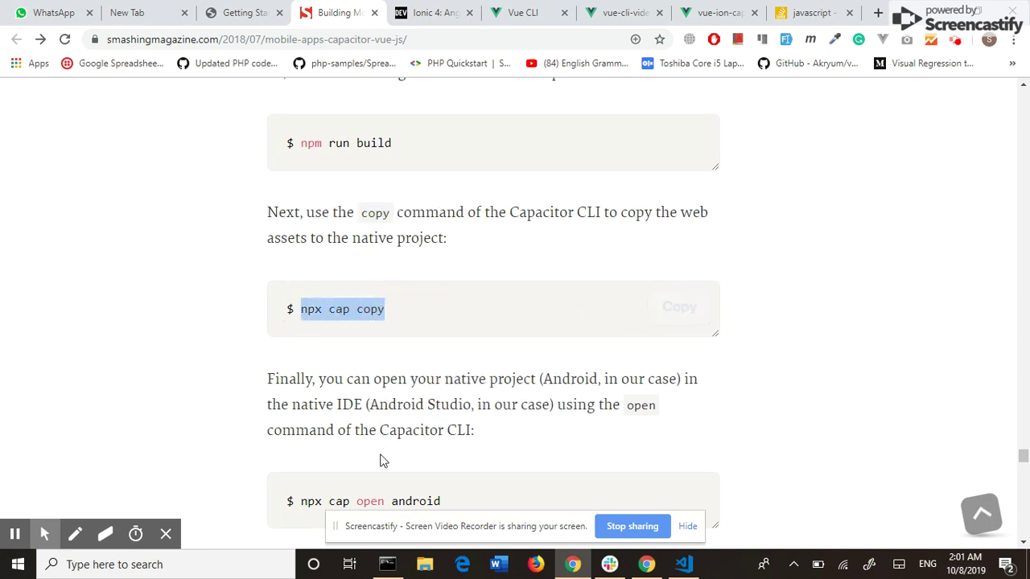
Step: Run npx cap copy to push the built web assets into the Android project
click(387, 564)
right_click(476, 328)
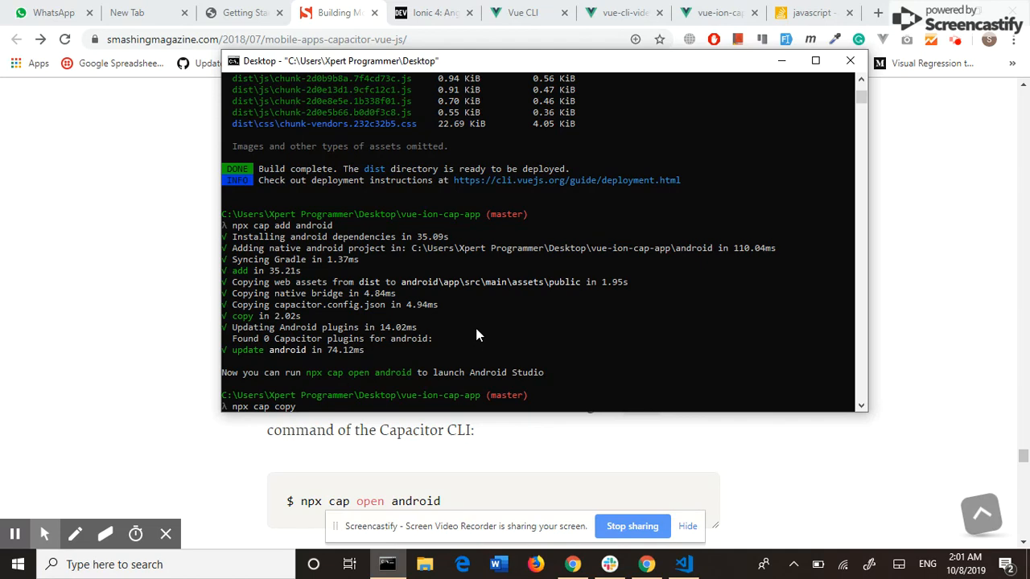
key(Return)
Step: Copy the npx cap open android command from the tutorial article
click(788, 444)
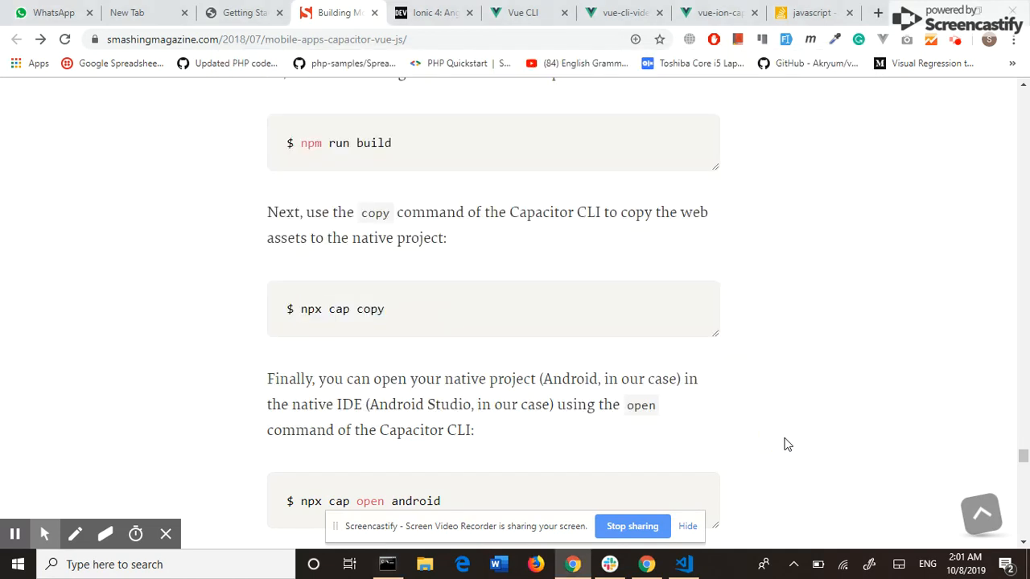
scroll(788, 445, down, 4)
scroll(788, 444, down, 3)
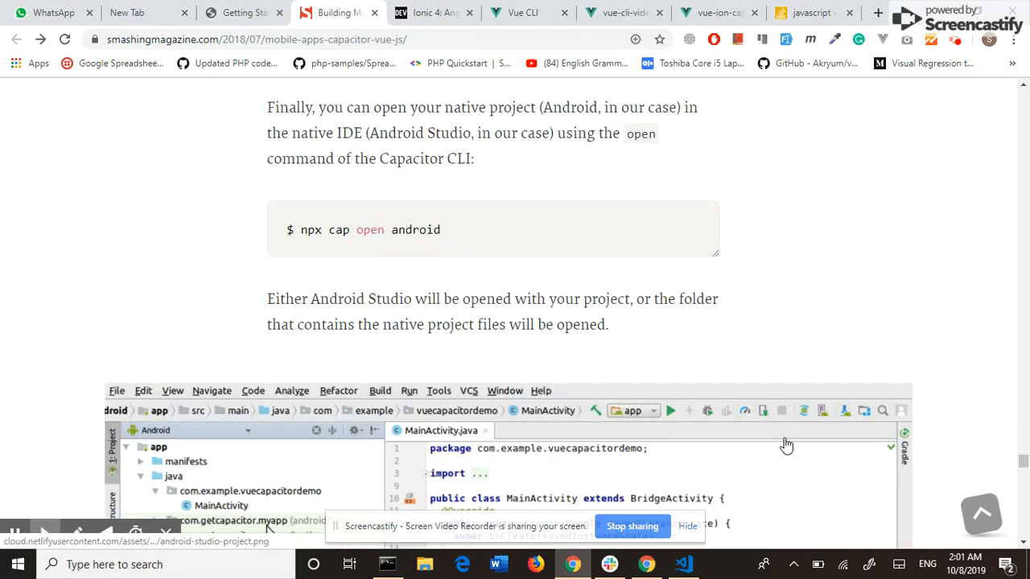
mouse_move(346, 107)
mouse_down()
mouse_move(527, 105)
mouse_move(591, 121)
mouse_move(480, 135)
mouse_up()
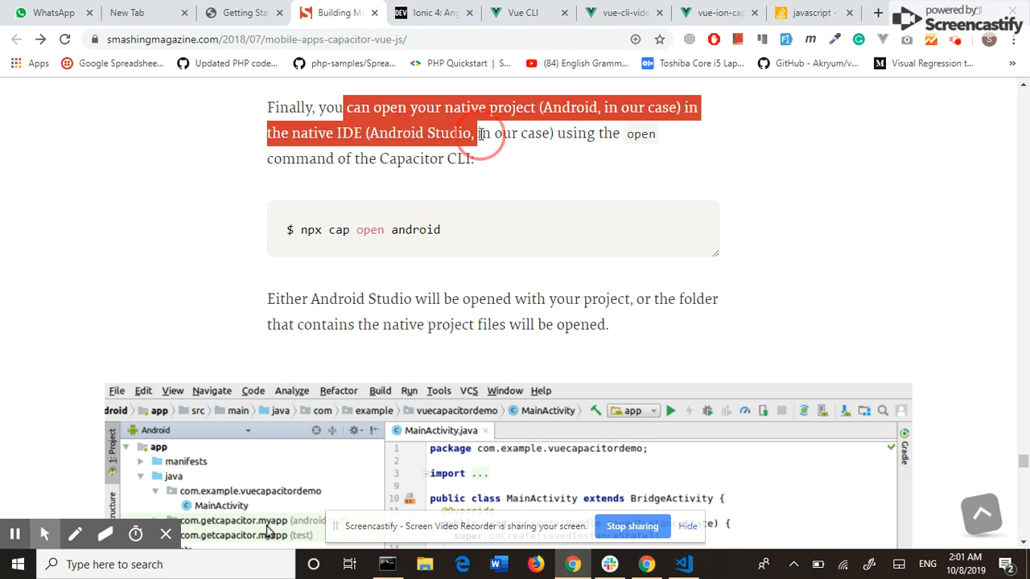
drag(481, 134, 575, 158)
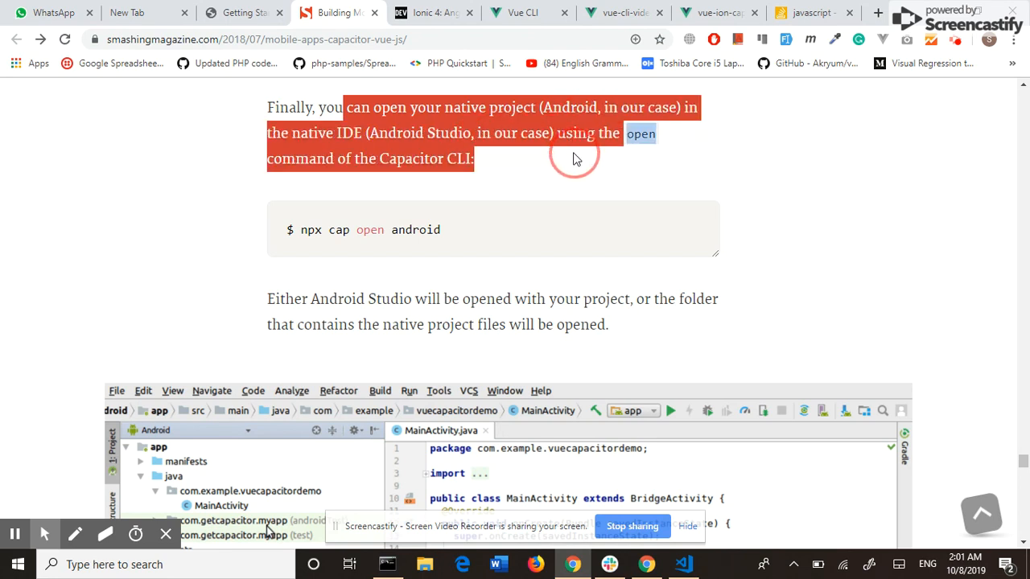
click(482, 223)
mouse_move(445, 236)
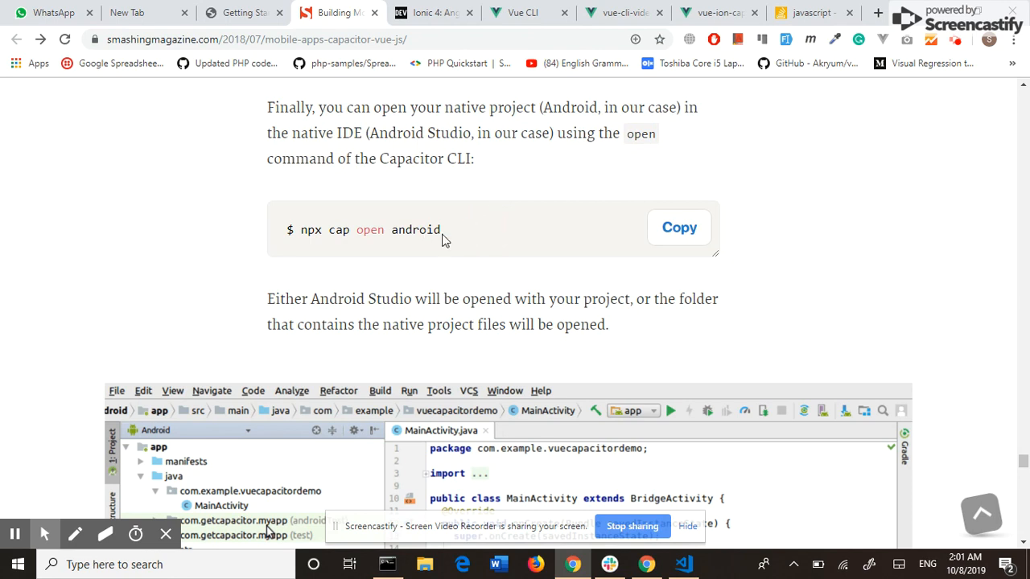
drag(442, 231, 302, 239)
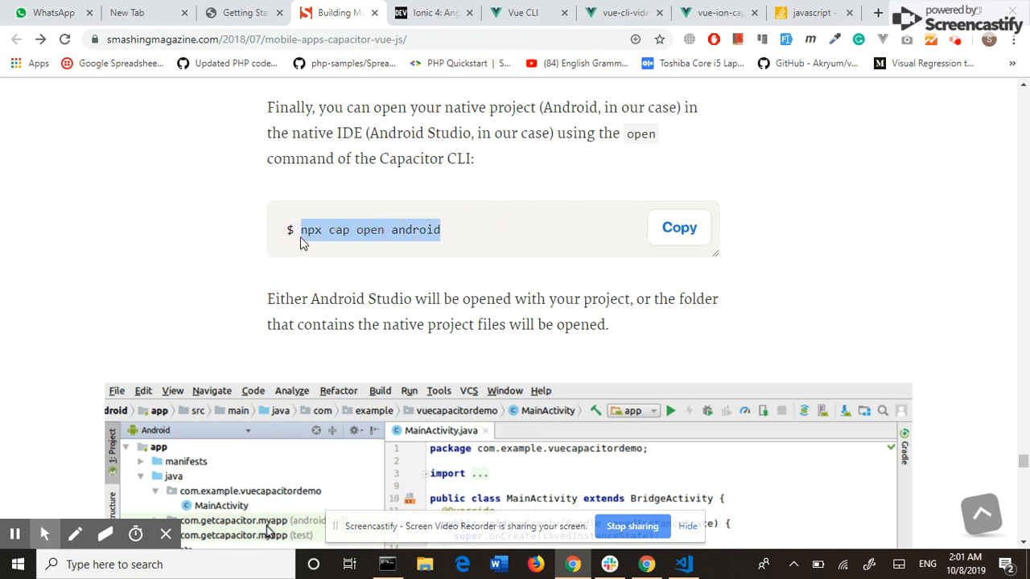
key(ctrl+c)
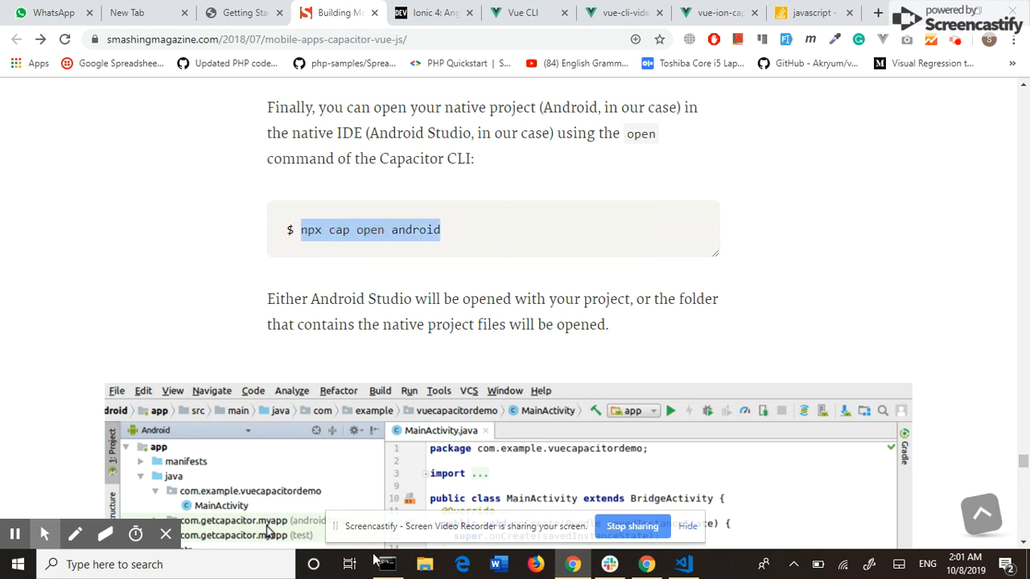
Step: Run npx cap open android and switch to the launched Android Studio project
click(387, 564)
right_click(481, 369)
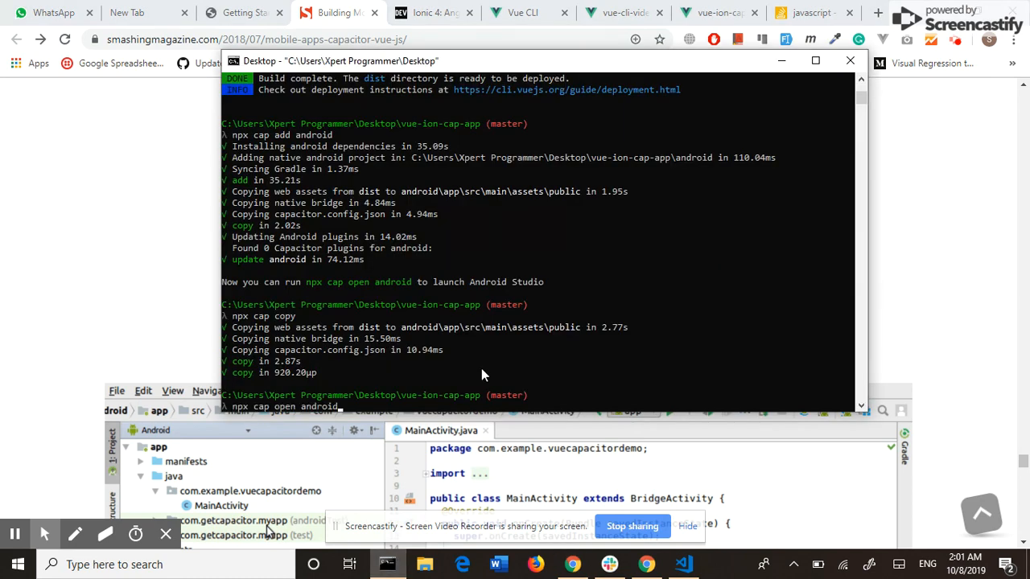
key(Return)
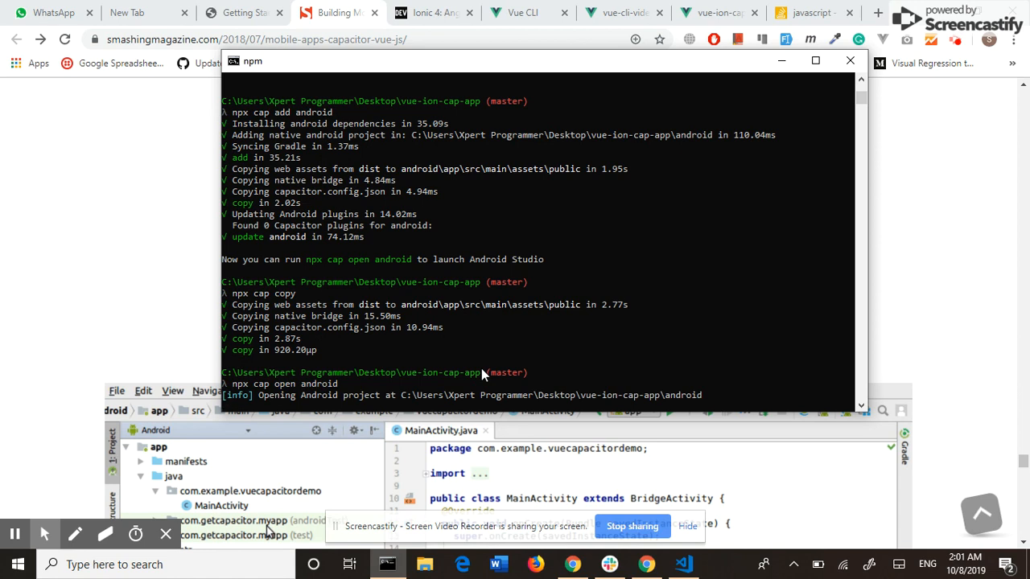
click(178, 350)
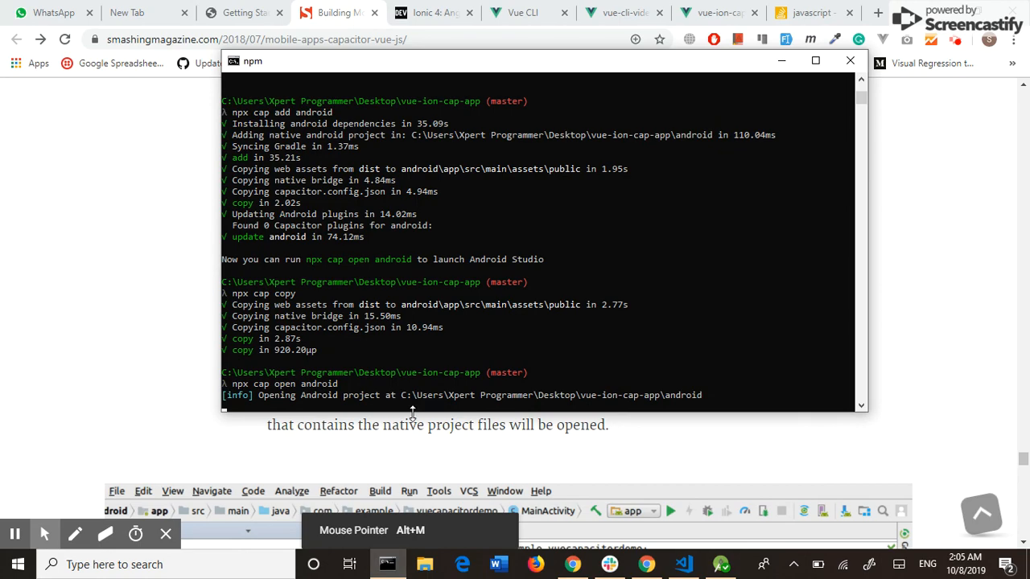
click(719, 569)
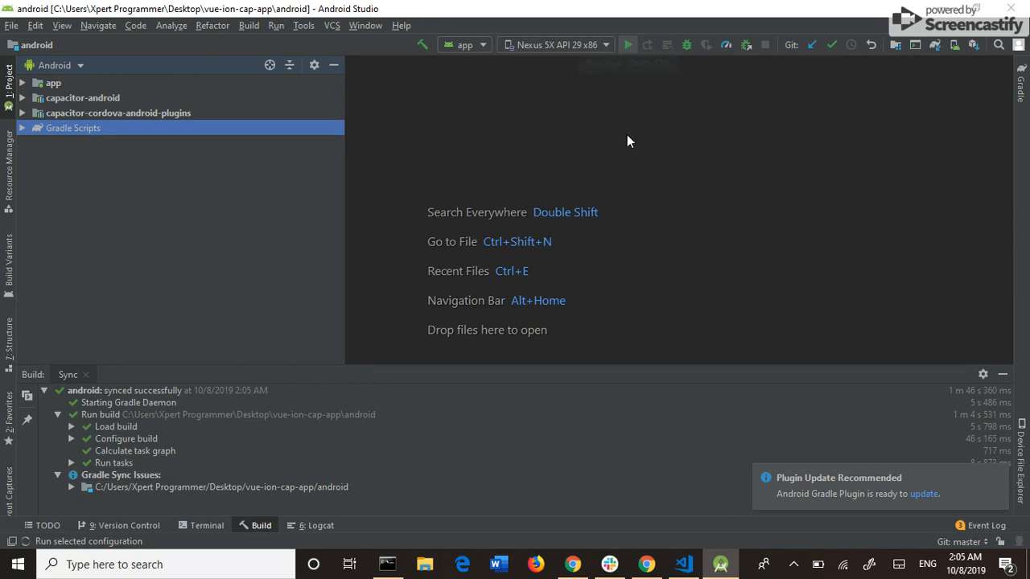
Step: Run 'app' on the Nexus 5X API 29 emulator from the toolbar
click(628, 44)
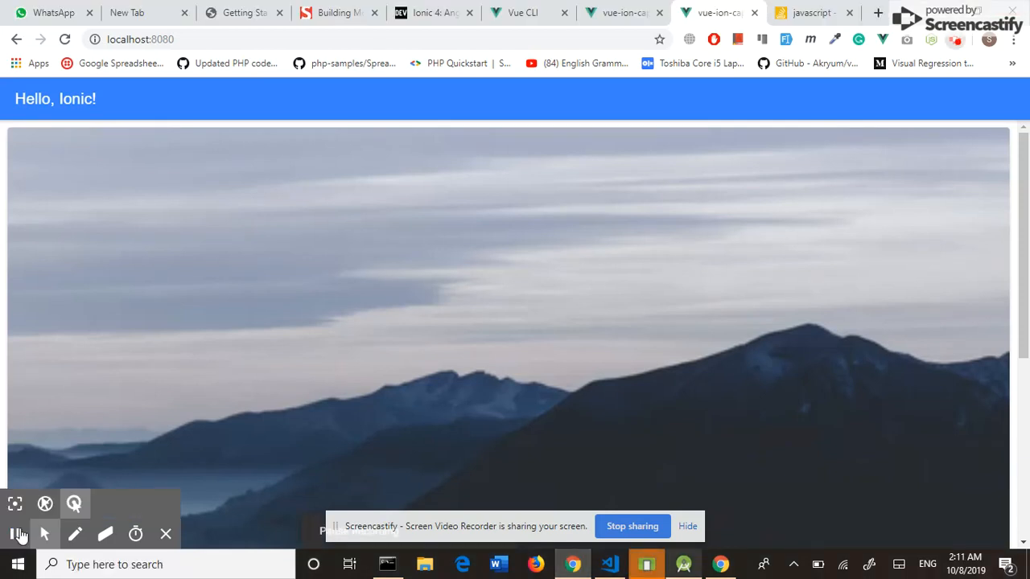
Step: Bring the emulator forward to show the Vue Capacitor home screen running
click(957, 40)
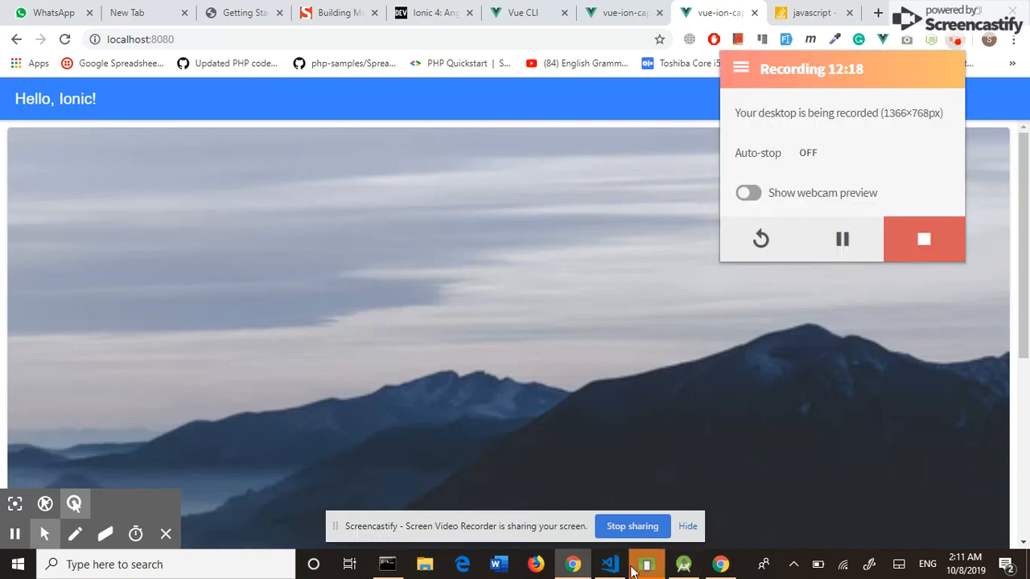
click(646, 564)
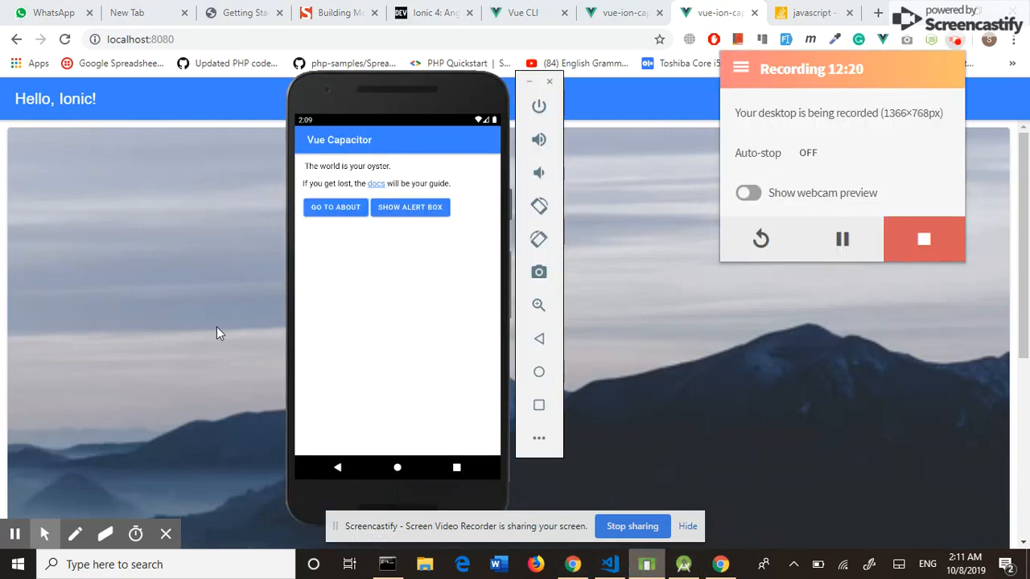